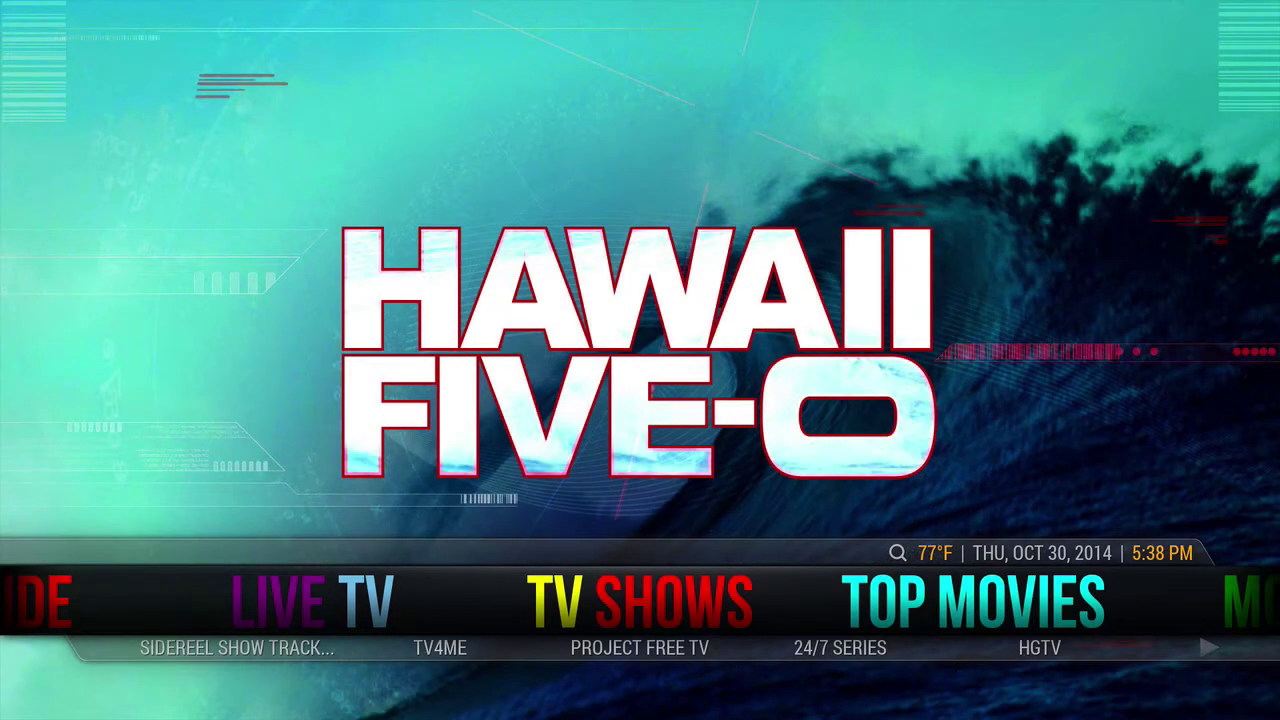
Move from TV Shows to the Movies section and open the Movies4Me add-on
{"action": "key", "text": "Right"}
{"action": "key", "text": "Right"}
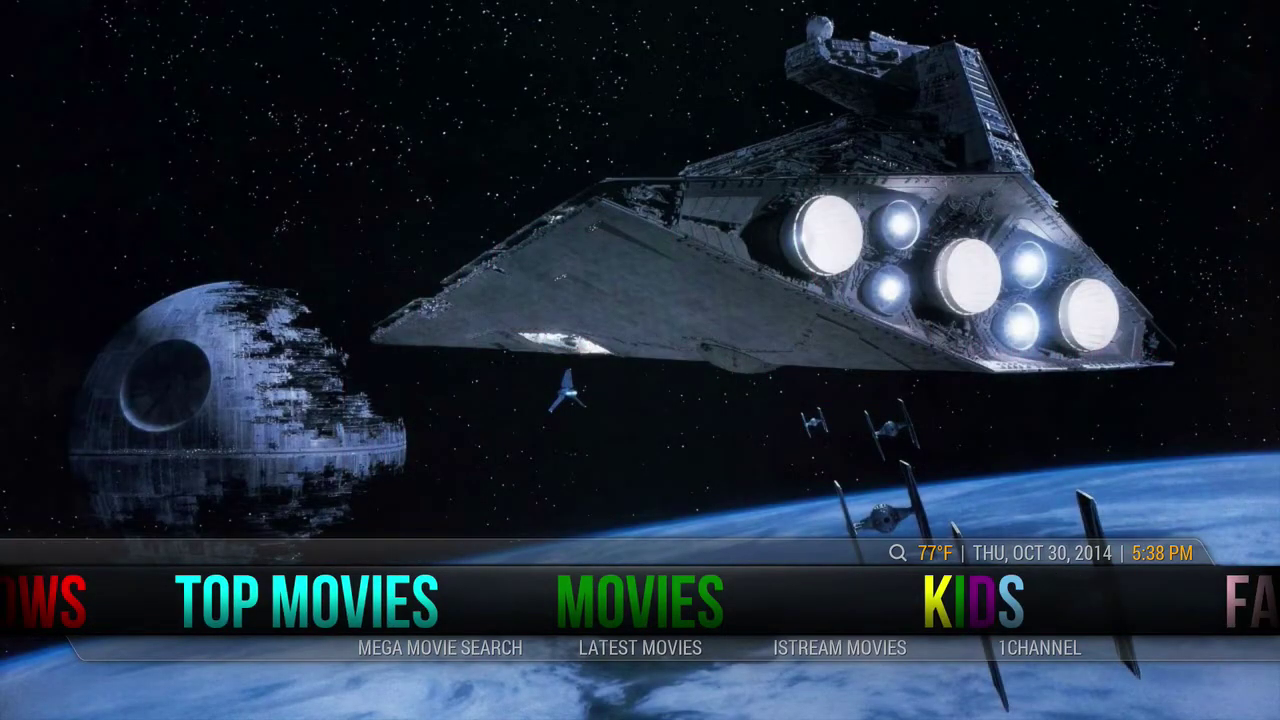
{"action": "key", "text": "Right"}
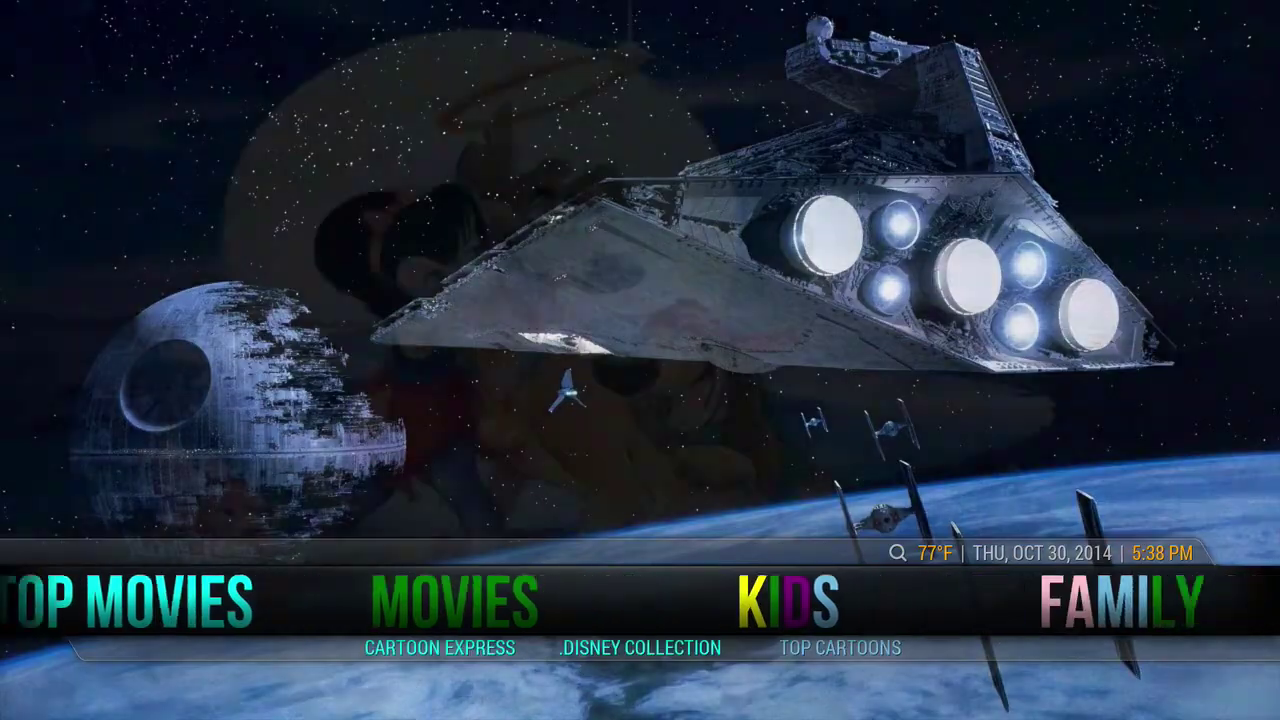
{"action": "key", "text": "Left"}
{"action": "key", "text": "Return"}
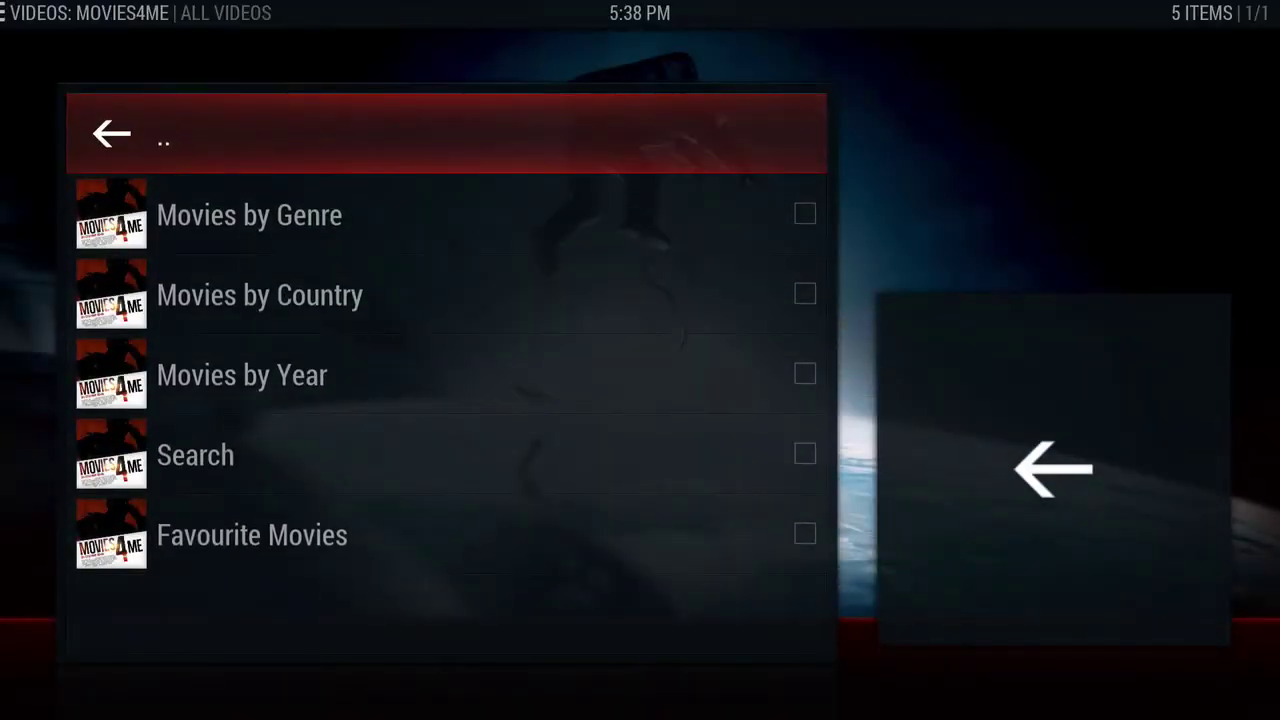
Open Movies by Genre, load the 51 Action titles and browse to Batman Forever
{"action": "key", "text": "Left"}
{"action": "key", "text": "Right"}
{"action": "key", "text": "Left"}
{"action": "key", "text": "Right"}
{"action": "key", "text": "Down"}
{"action": "key", "text": "Down"}
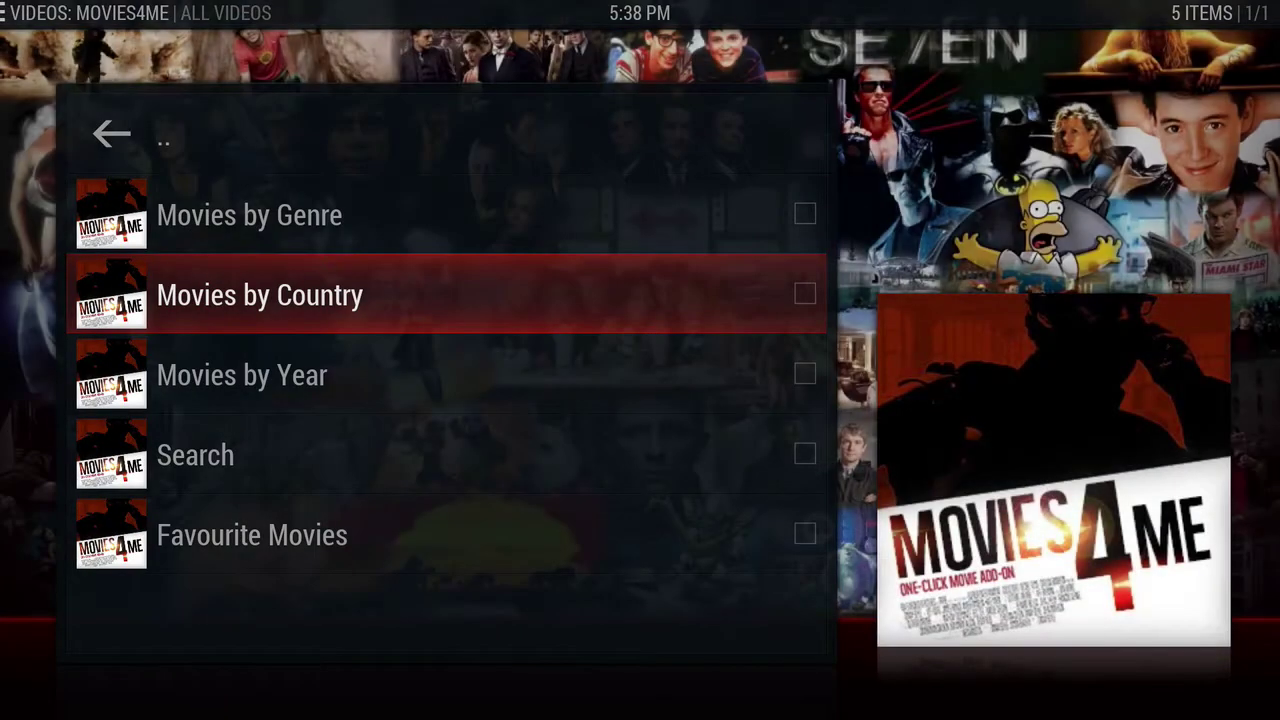
{"action": "key", "text": "Up"}
{"action": "key", "text": "Return"}
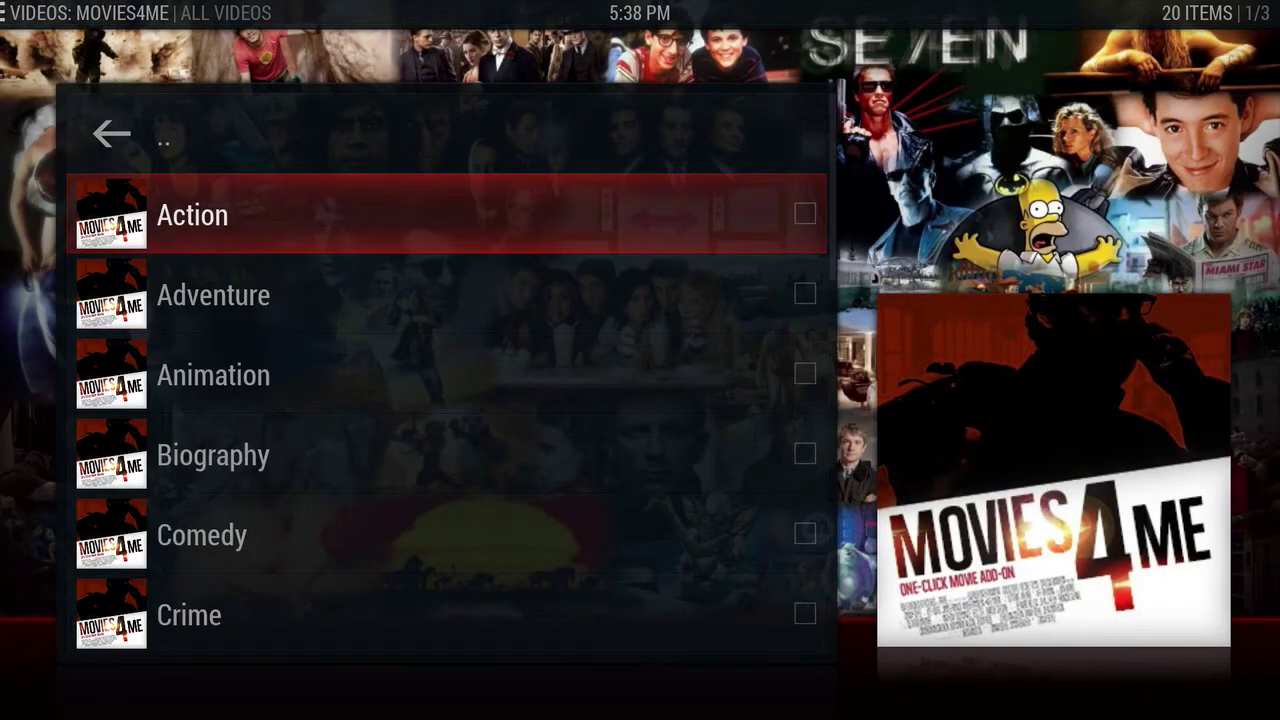
{"action": "key", "text": "Return"}
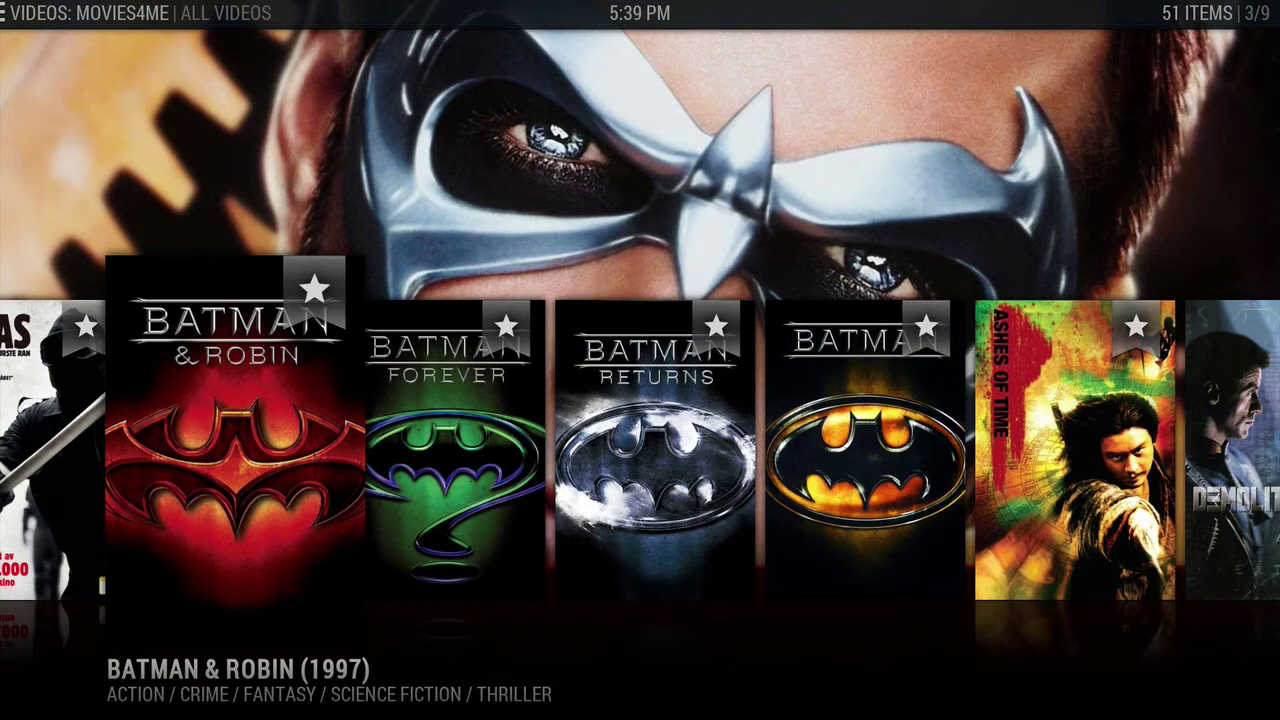
{"action": "key", "text": "Right"}
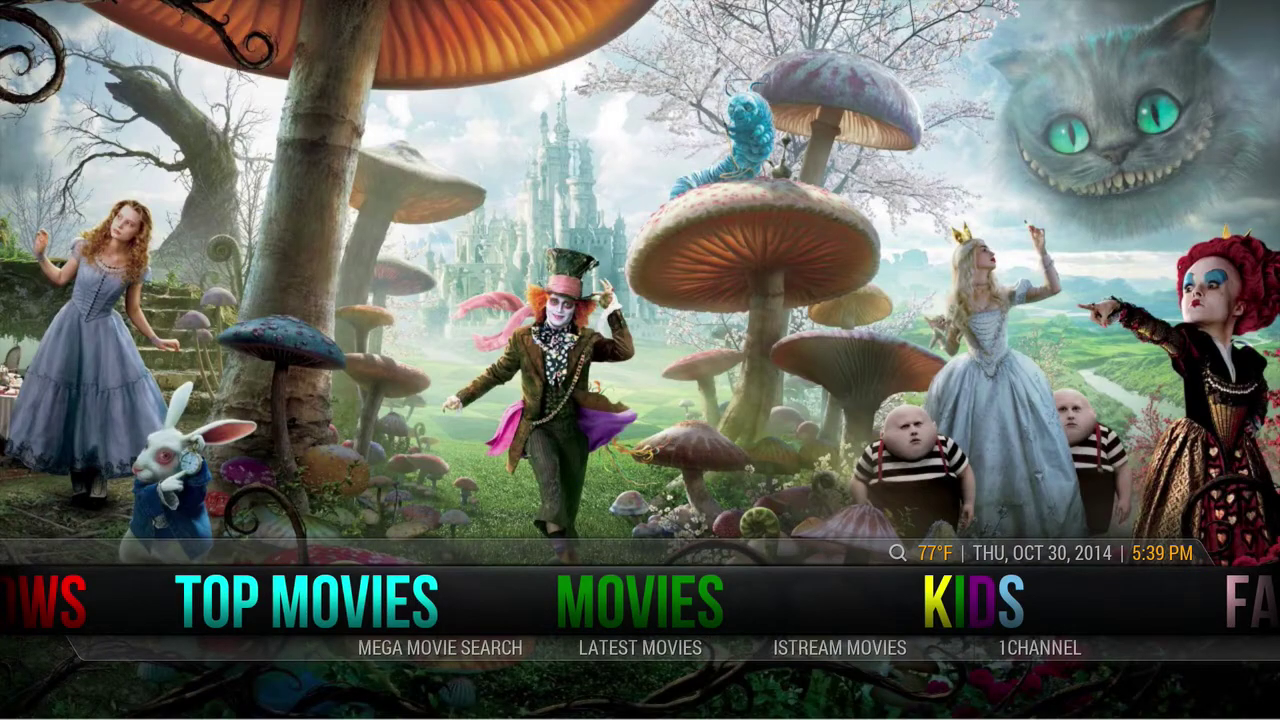
Move along the home menu to System and highlight File Manager
{"action": "key", "text": "Right"}
{"action": "key", "text": "Right"}
{"action": "key", "text": "Right"}
{"action": "key", "text": "Right"}
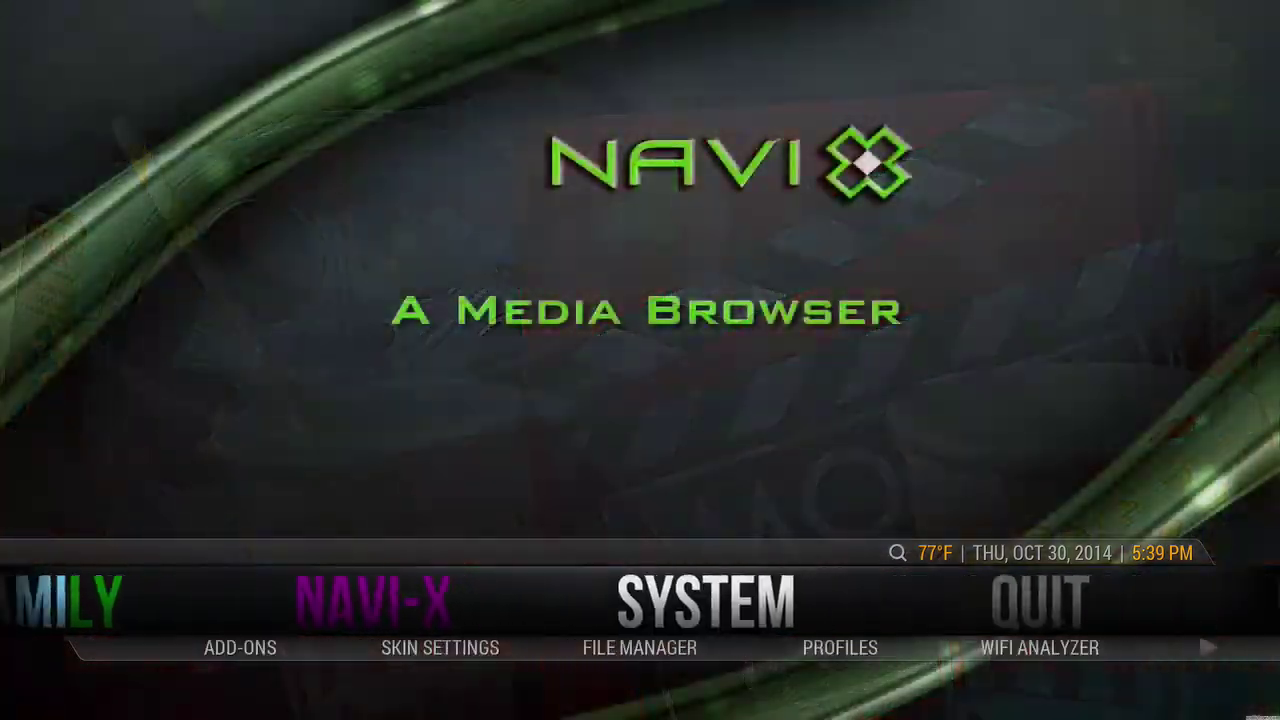
{"action": "key", "text": "Down"}
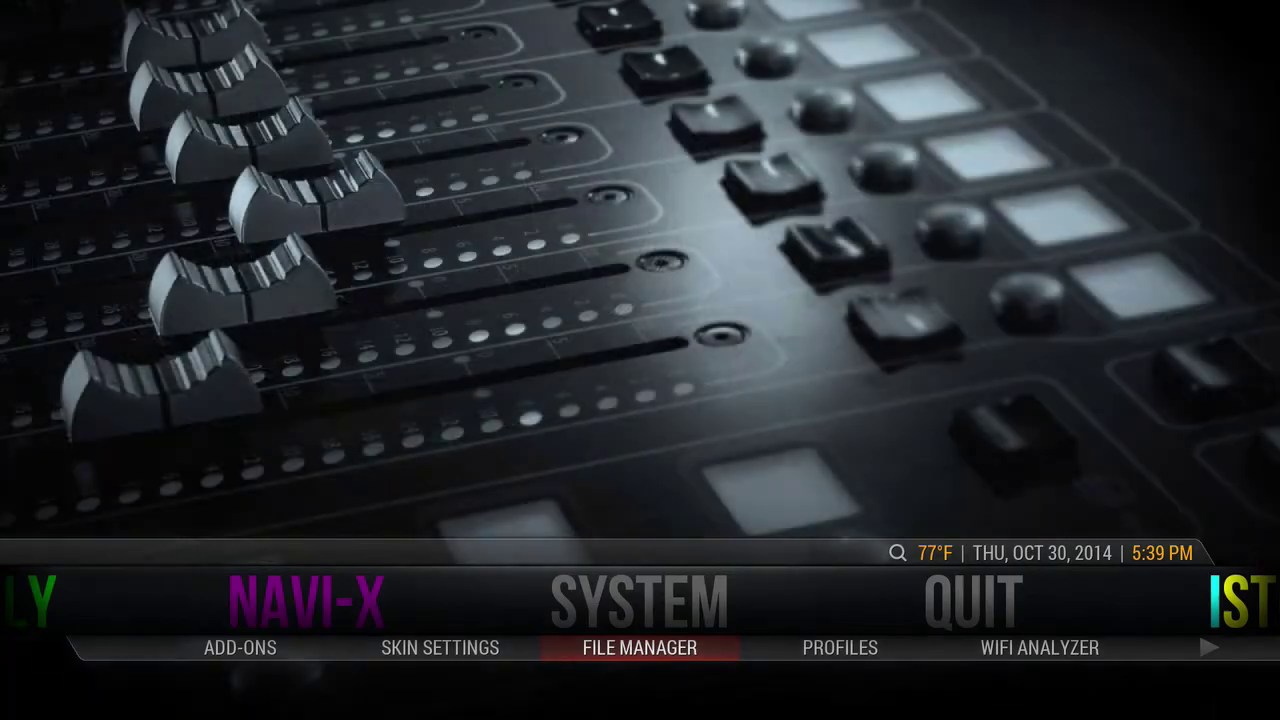
{"action": "key", "text": "Return"}
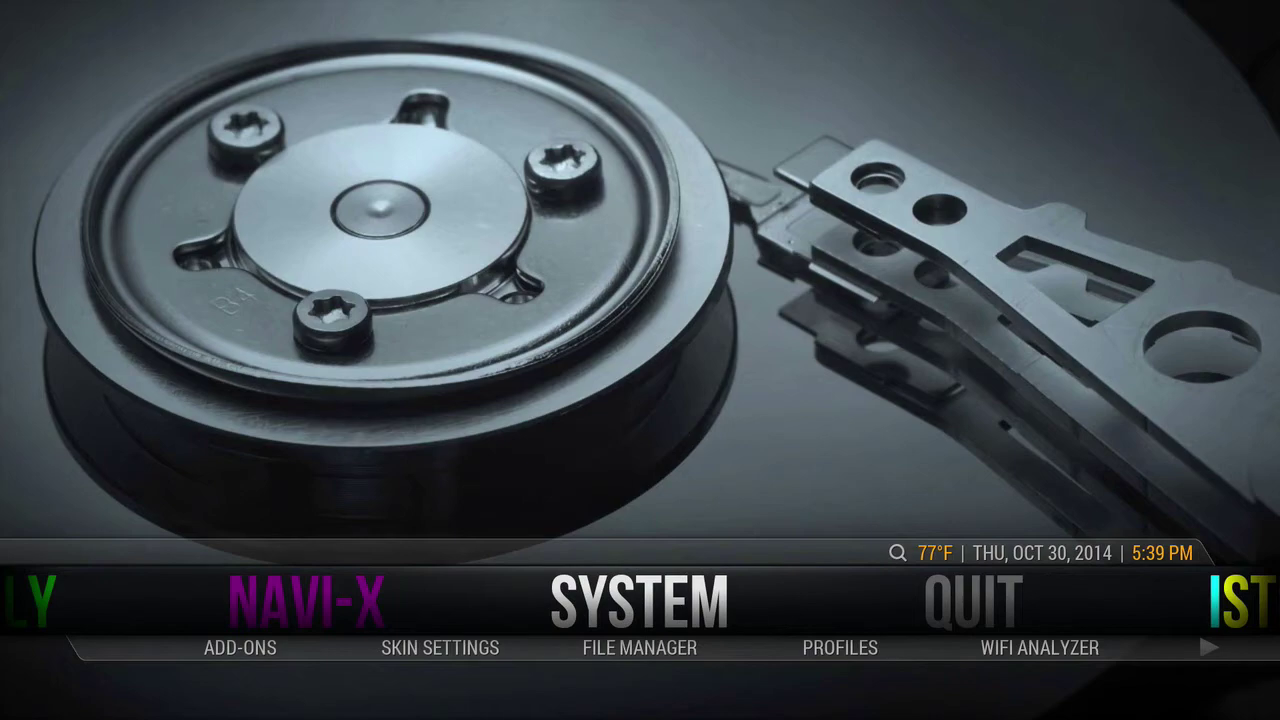
{"action": "left_click", "coordinate": [640, 648]}
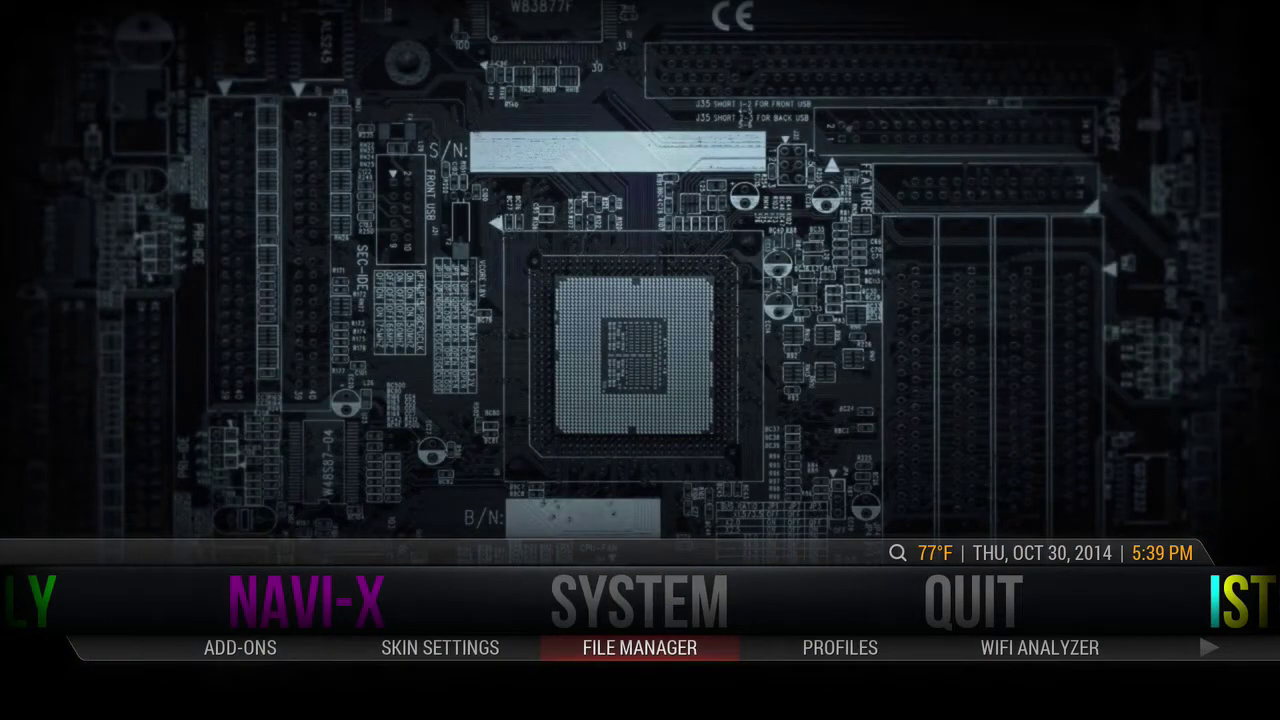
{"action": "key", "text": "Up"}
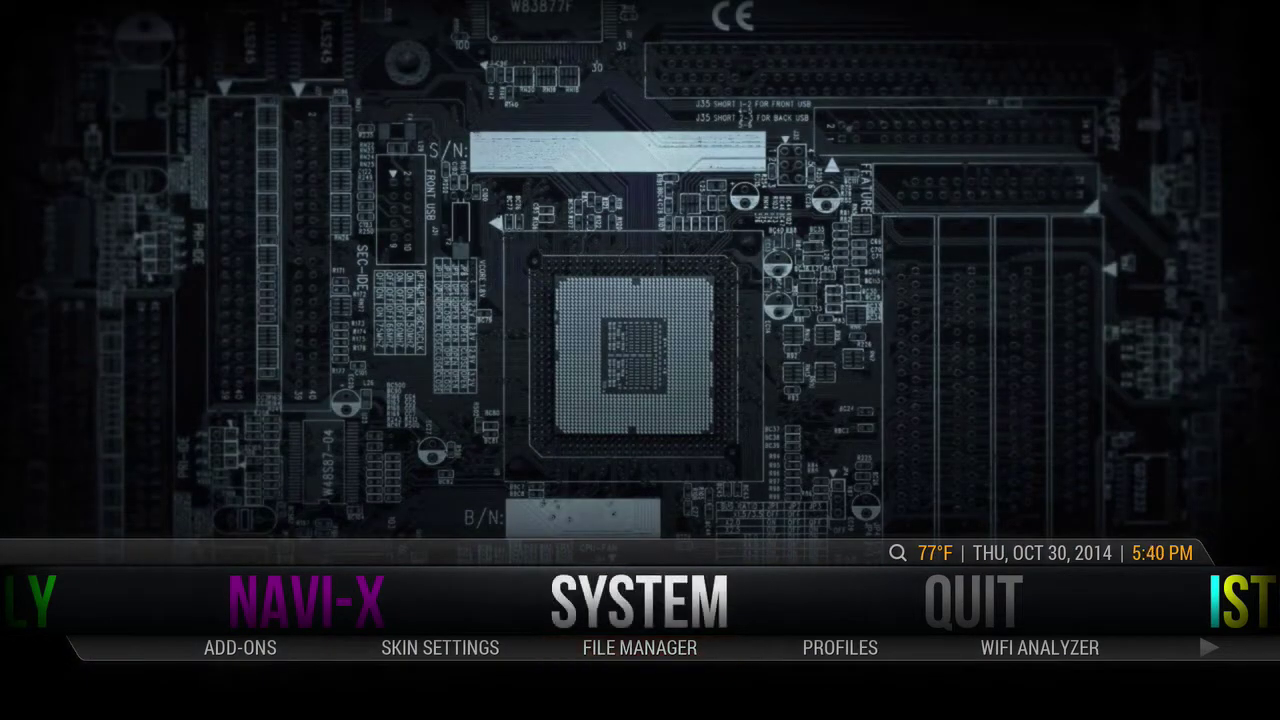
{"action": "key", "text": "Return"}
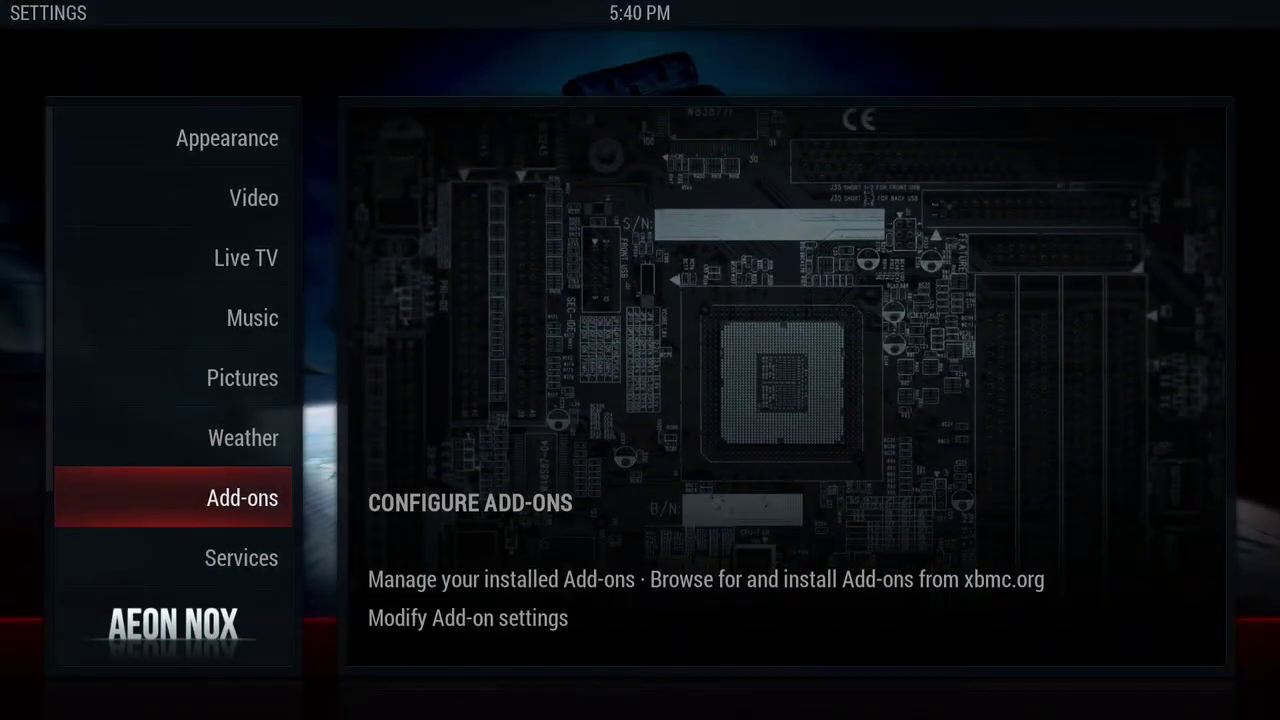
{"action": "key", "text": "Down"}
{"action": "key", "text": "Down"}
{"action": "key", "text": "Down"}
{"action": "key", "text": "Down"}
{"action": "key", "text": "Down"}
{"action": "key", "text": "Up"}
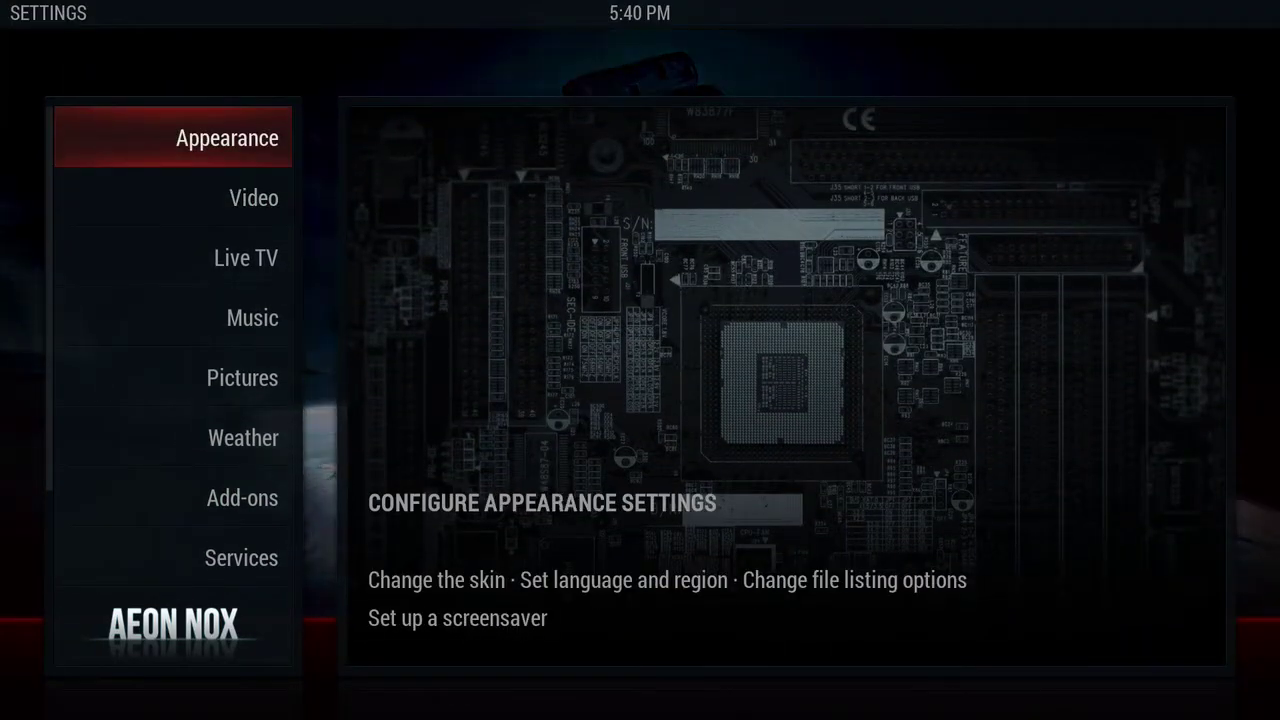
{"action": "key", "text": "Return"}
{"action": "key", "text": "Down"}
{"action": "key", "text": "Down"}
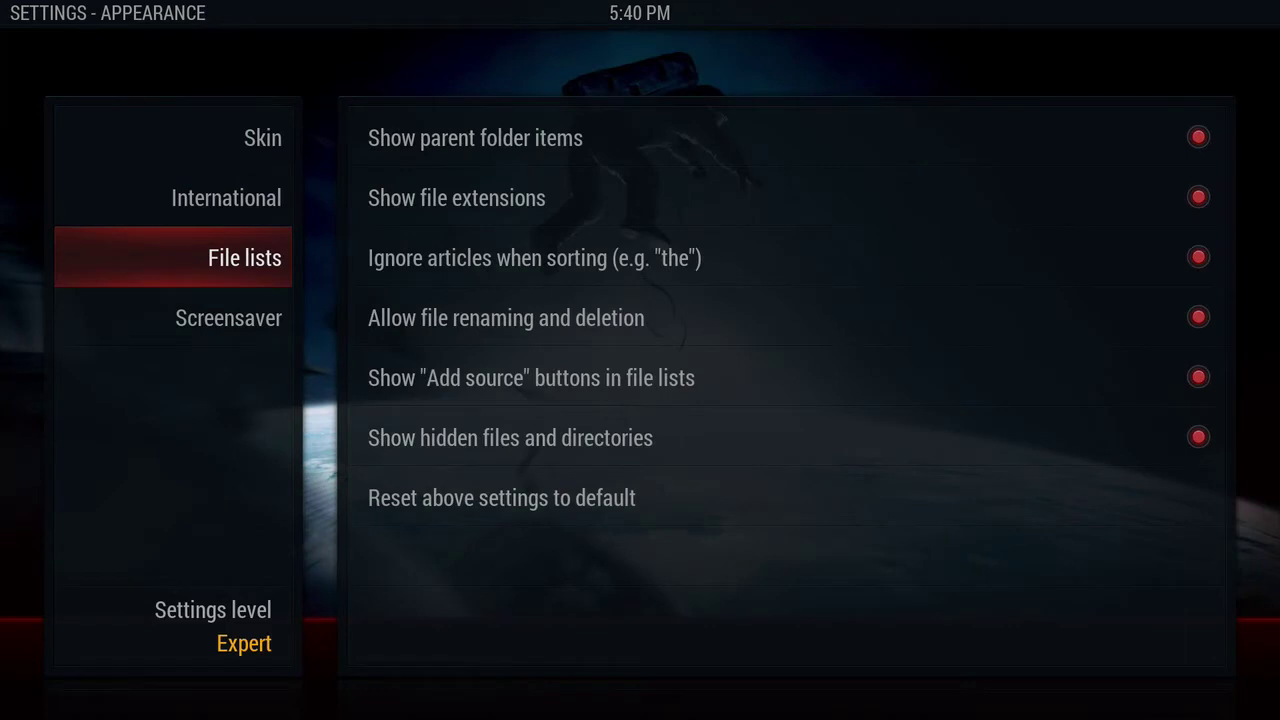
{"action": "key", "text": "Right"}
{"action": "key", "text": "Down"}
{"action": "key", "text": "Down"}
{"action": "key", "text": "Down"}
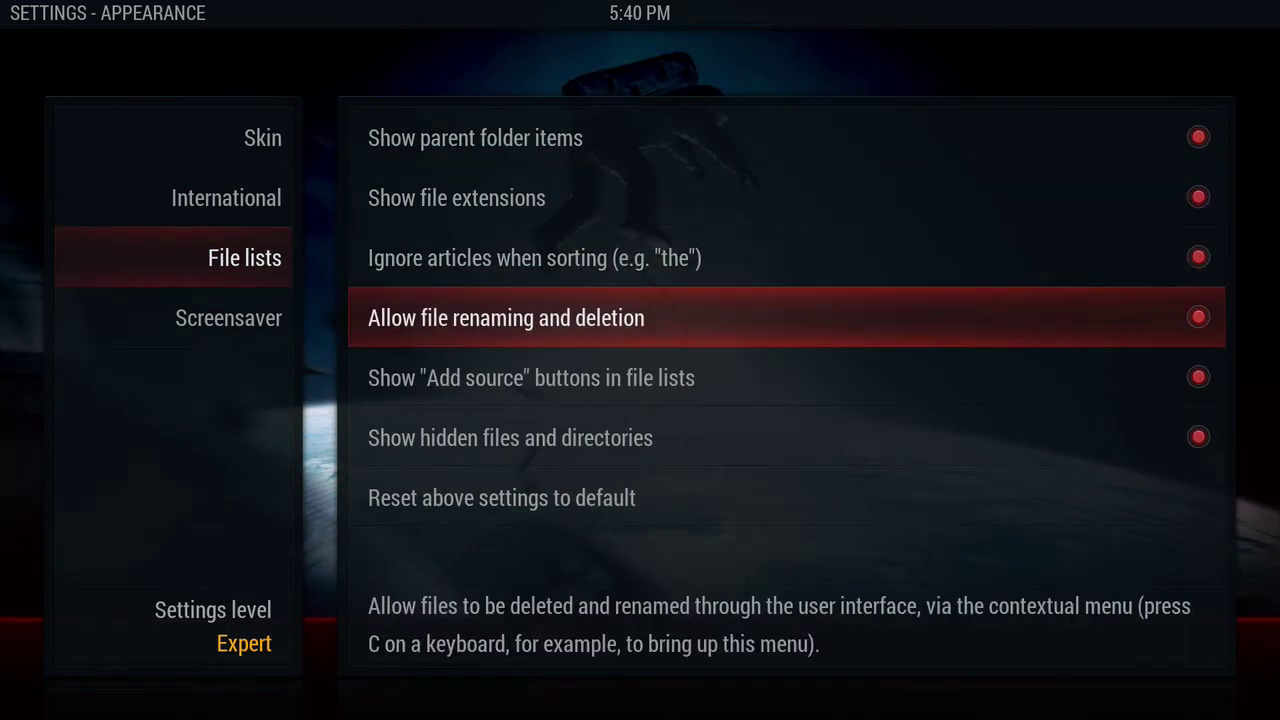
{"action": "key", "text": "Down"}
{"action": "key", "text": "Down"}
{"action": "key", "text": "Down"}
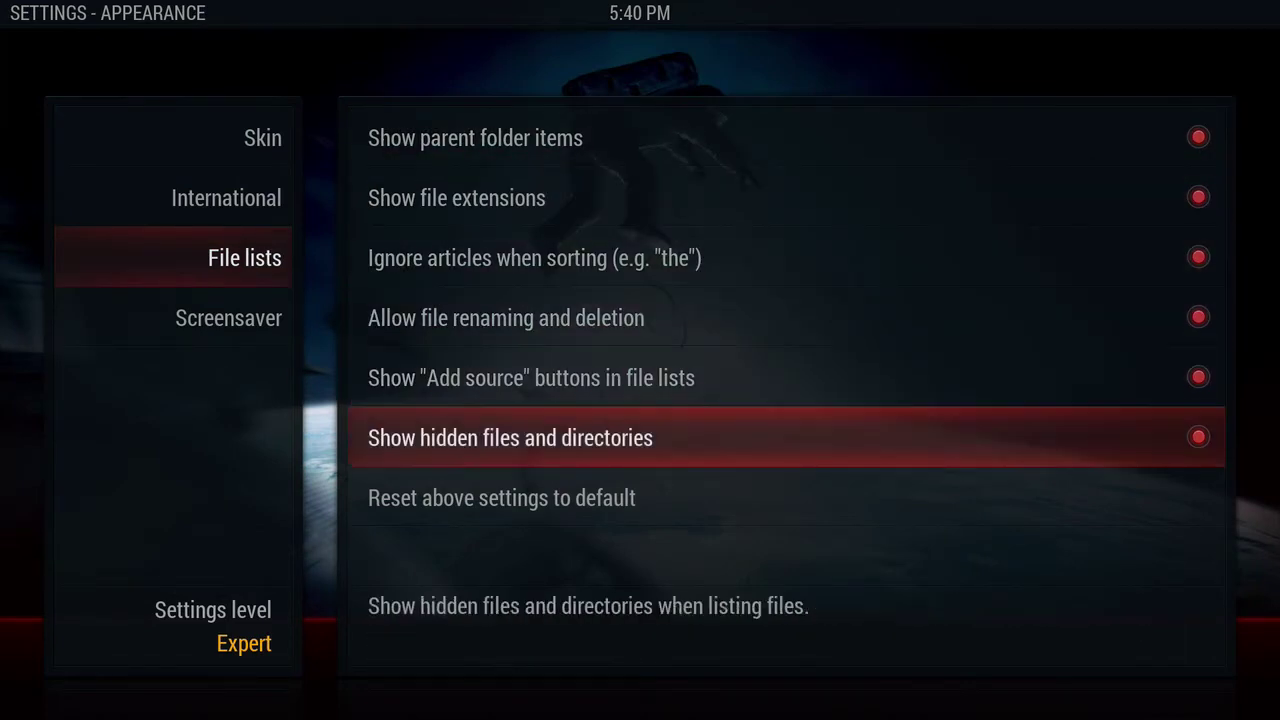
{"action": "key", "text": "Up"}
{"action": "key", "text": "Escape"}
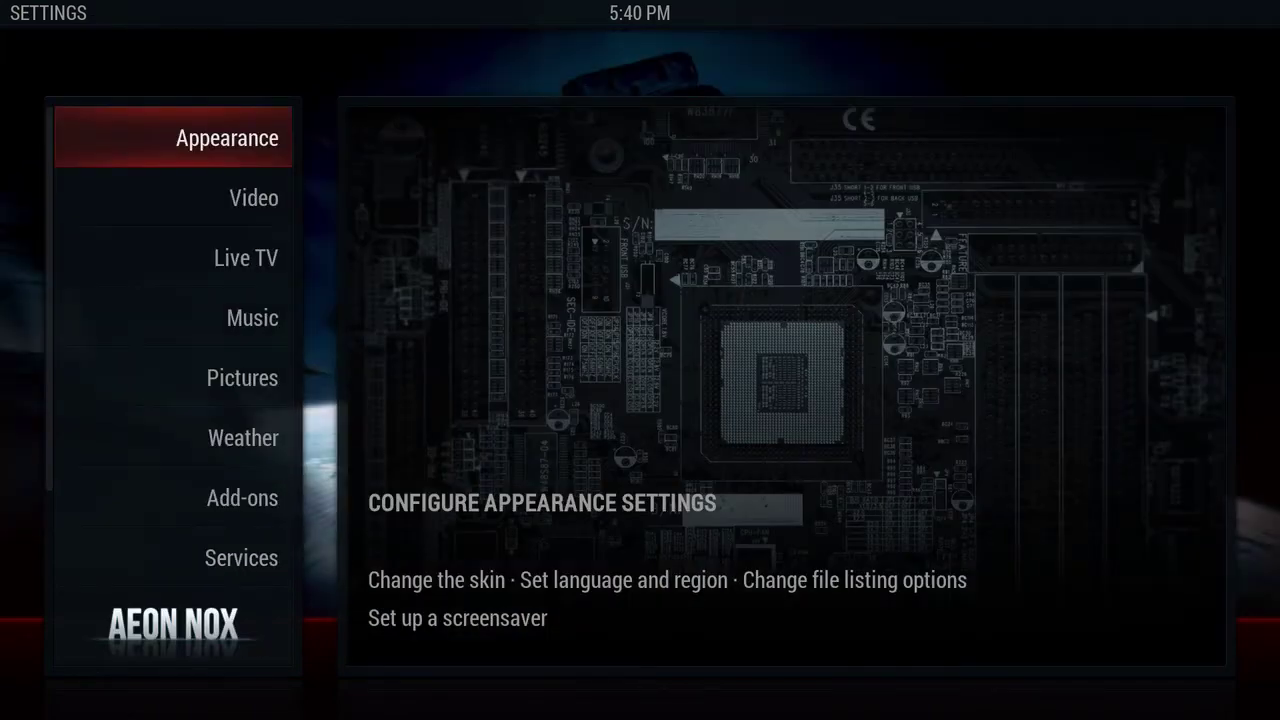
{"action": "key", "text": "Escape"}
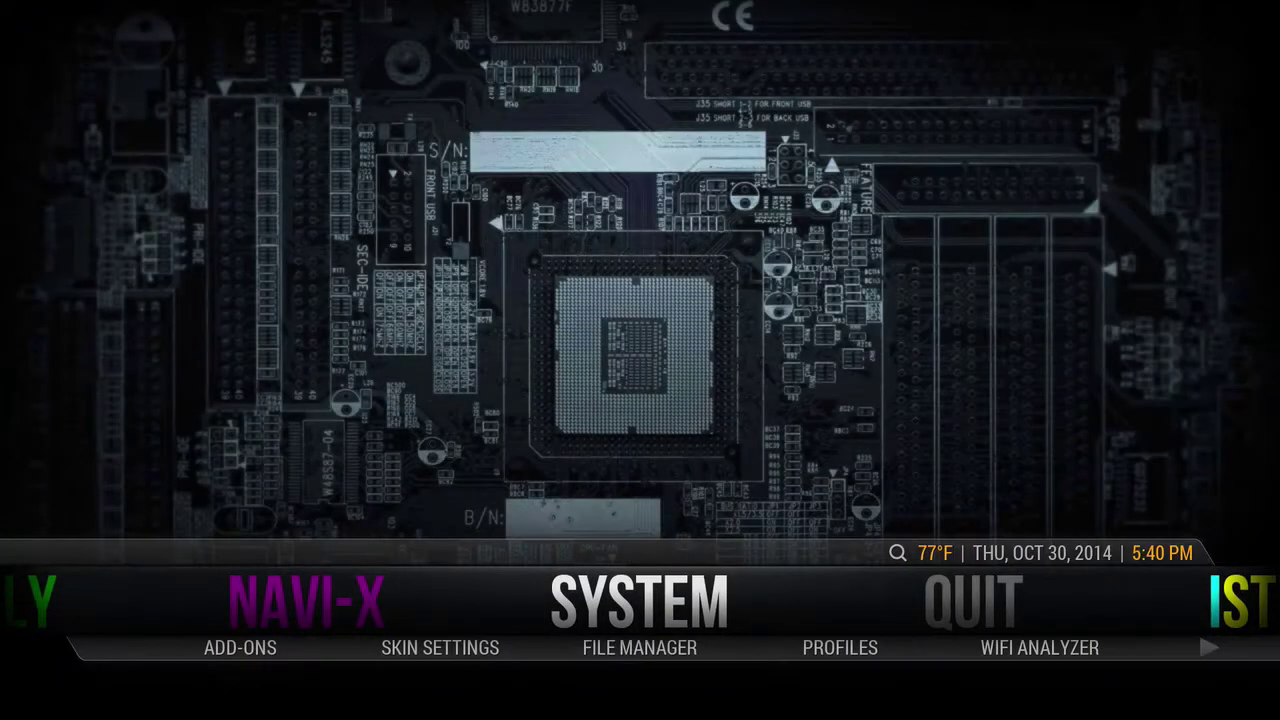
Open File Manager and return to the sources list with the XBMC source highlighted
{"action": "key", "text": "Down"}
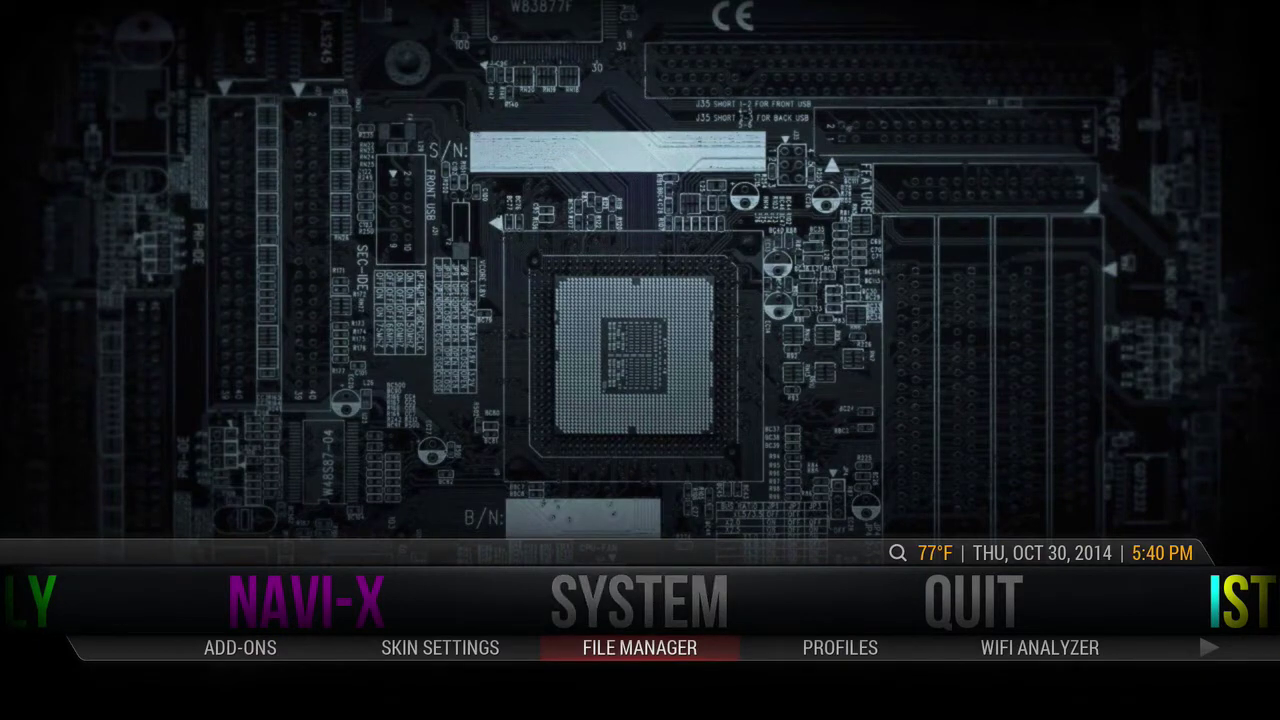
{"action": "key", "text": "Return"}
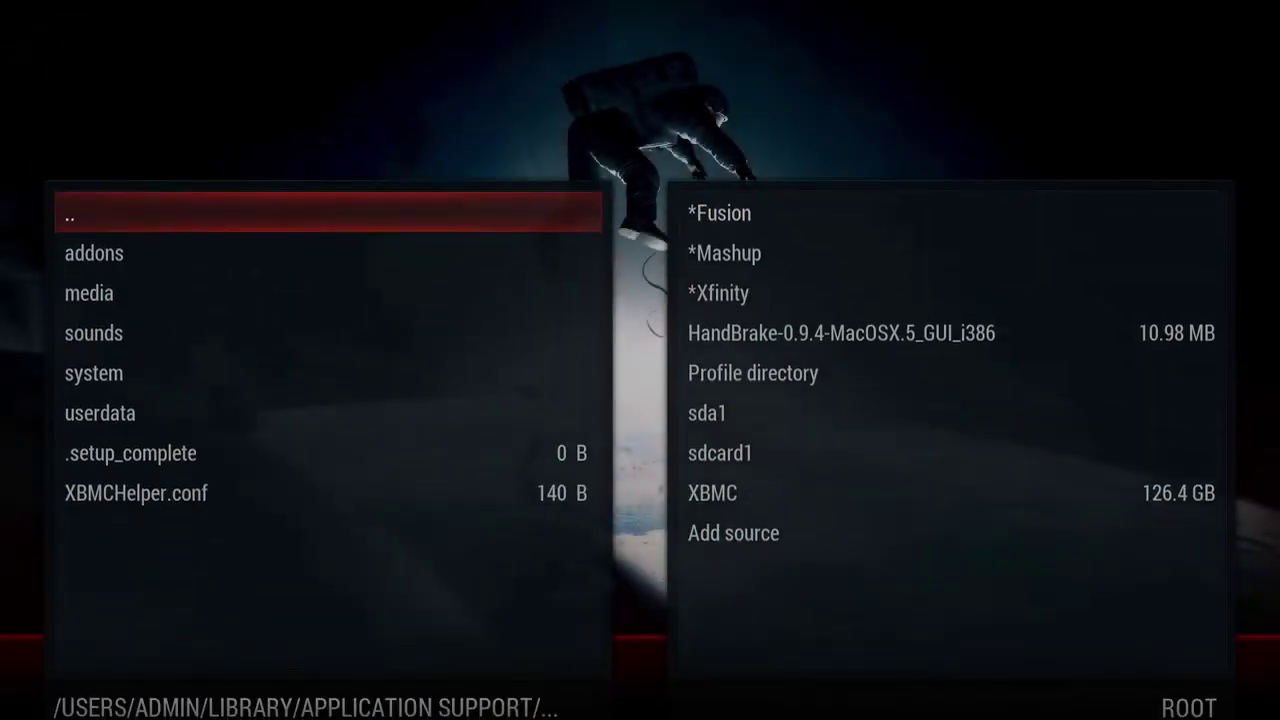
{"action": "key", "text": "Down"}
{"action": "key", "text": "Down"}
{"action": "key", "text": "Down"}
{"action": "key", "text": "Down"}
{"action": "key", "text": "Up"}
{"action": "key", "text": "Right"}
{"action": "key", "text": "Left"}
{"action": "key", "text": "Up"}
{"action": "key", "text": "Up"}
{"action": "key", "text": "Up"}
{"action": "key", "text": "Return"}
{"action": "key", "text": "Right"}
{"action": "key", "text": "Left"}
{"action": "key", "text": "Right"}
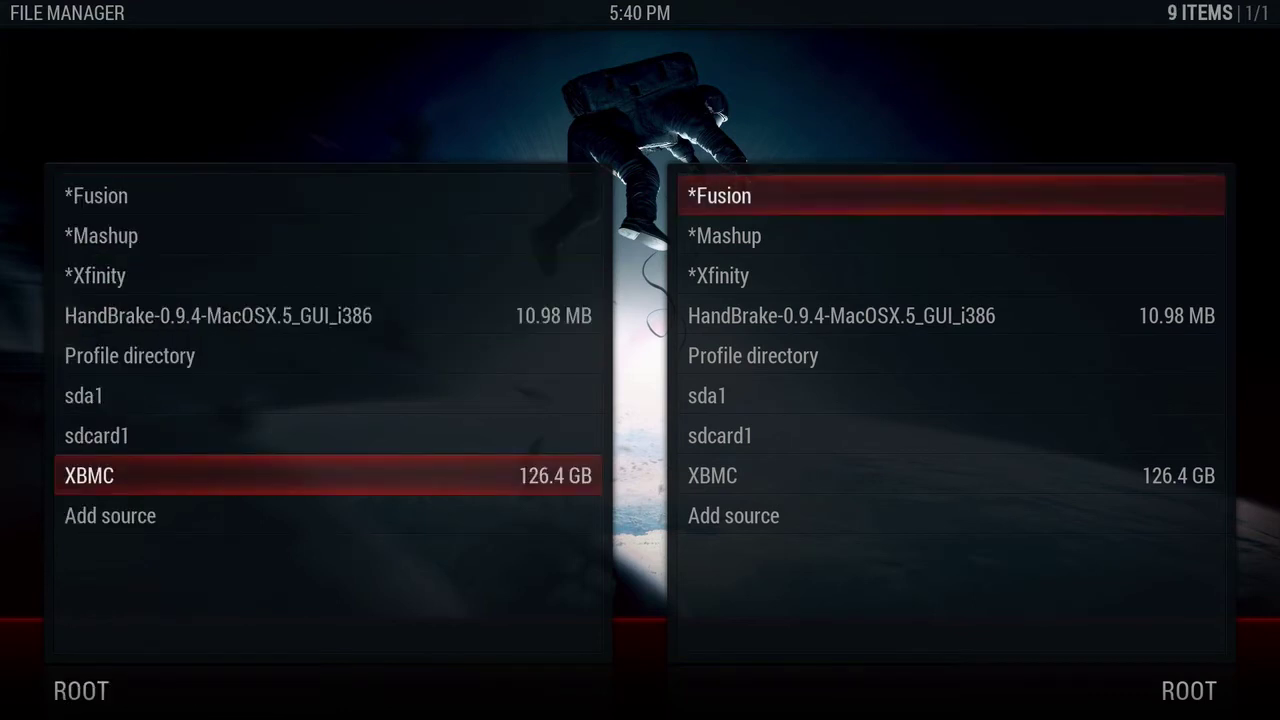
{"action": "key", "text": "Left"}
Remove the XBMC source, confirming Yes, and start adding a new files source
{"action": "key", "text": "c"}
{"action": "key", "text": "Down"}
{"action": "key", "text": "Down"}
{"action": "key", "text": "Return"}
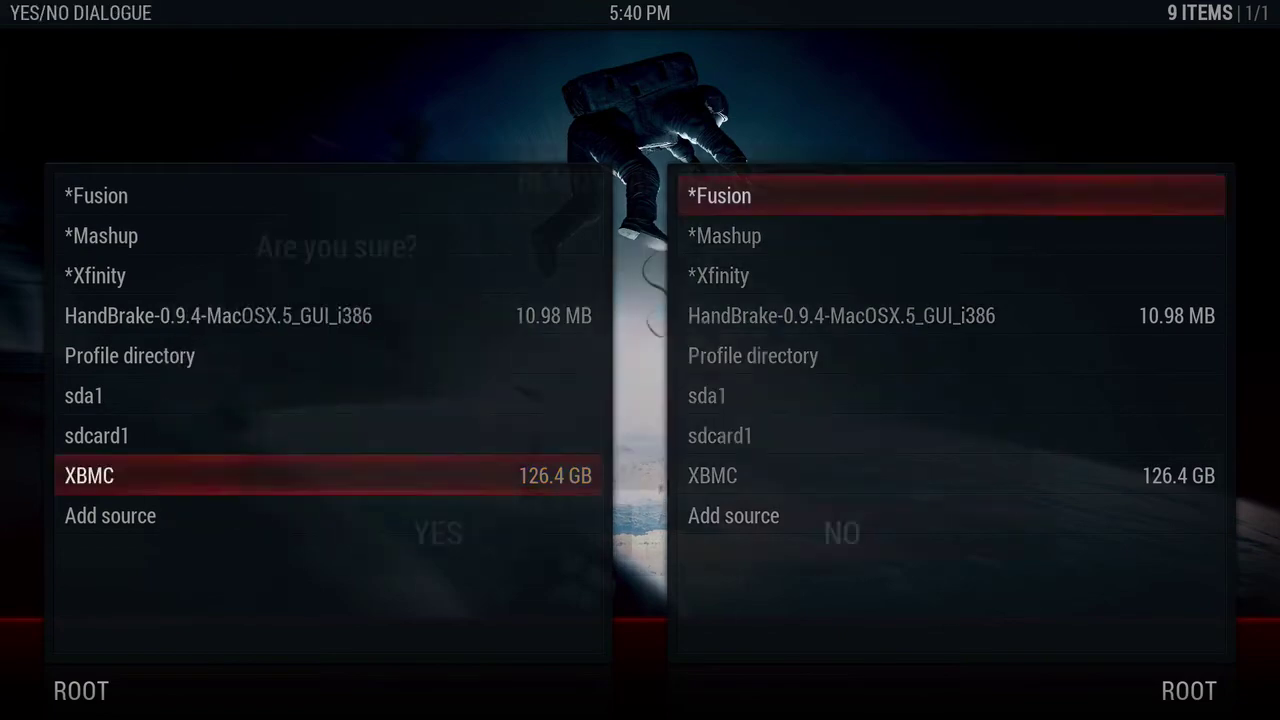
{"action": "key", "text": "Left"}
{"action": "key", "text": "Return"}
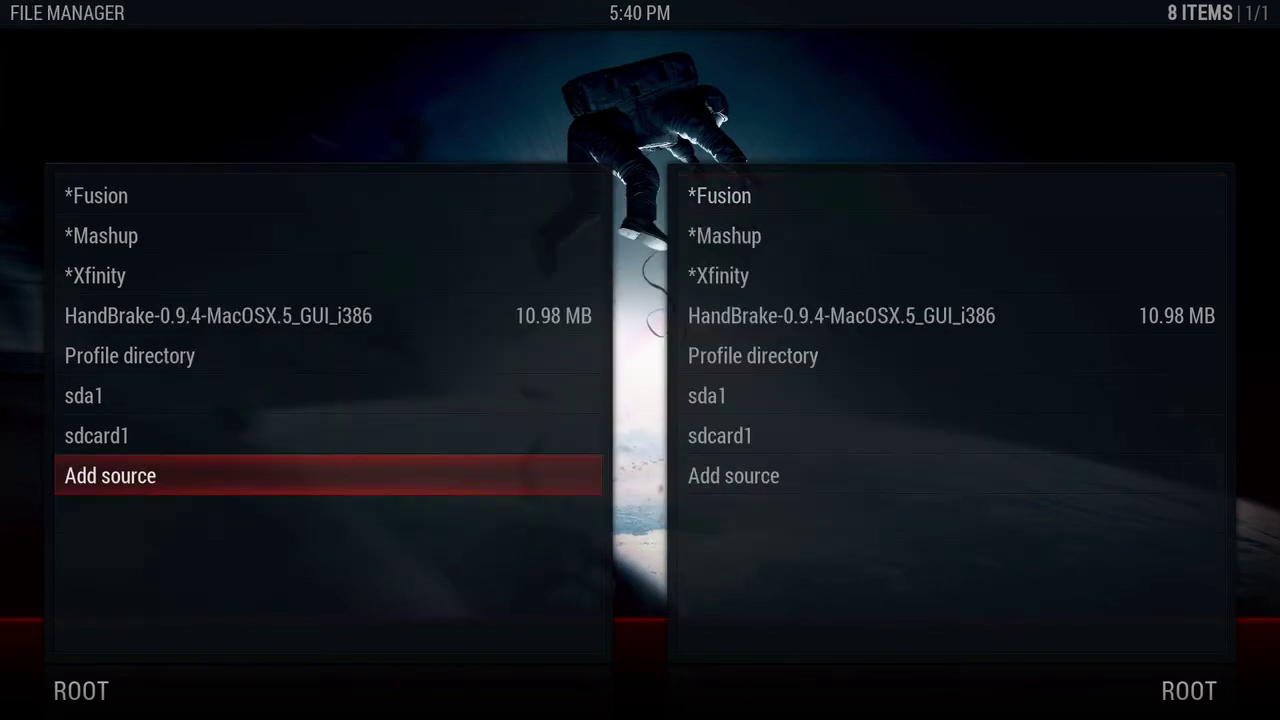
{"action": "key", "text": "Return"}
Browse for the source path and open the home folder
{"action": "key", "text": "Right"}
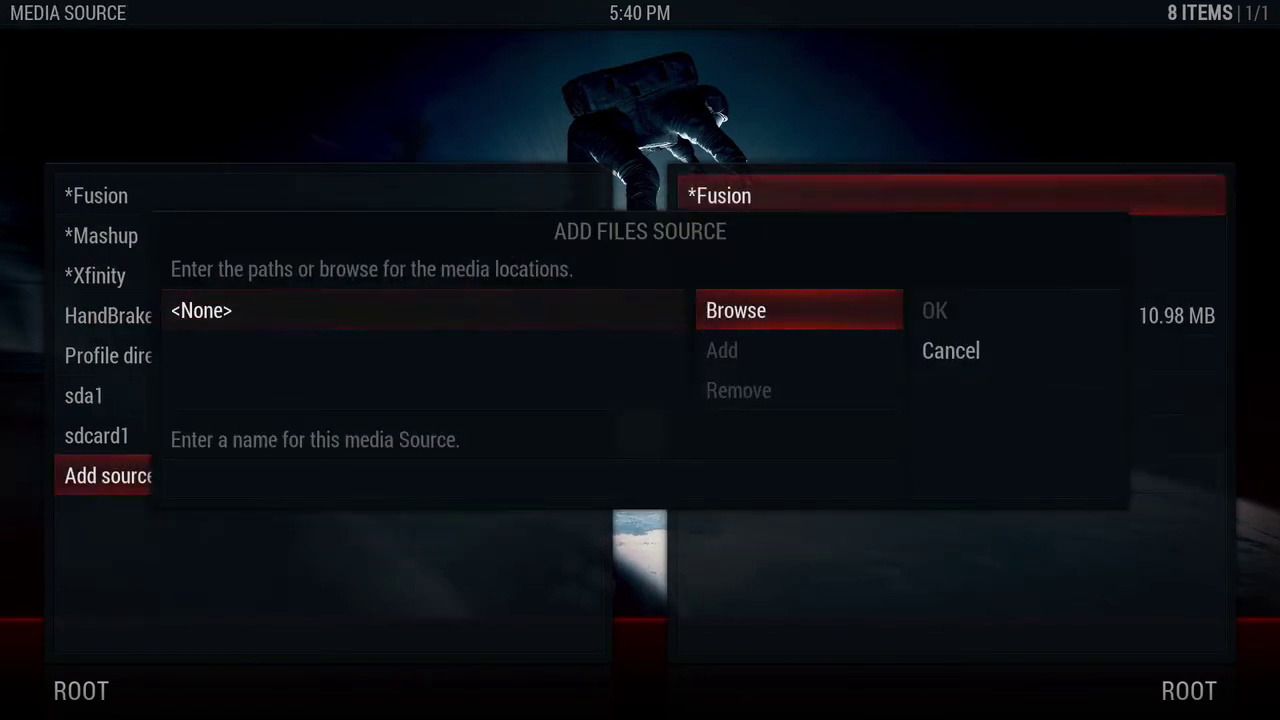
{"action": "key", "text": "Return"}
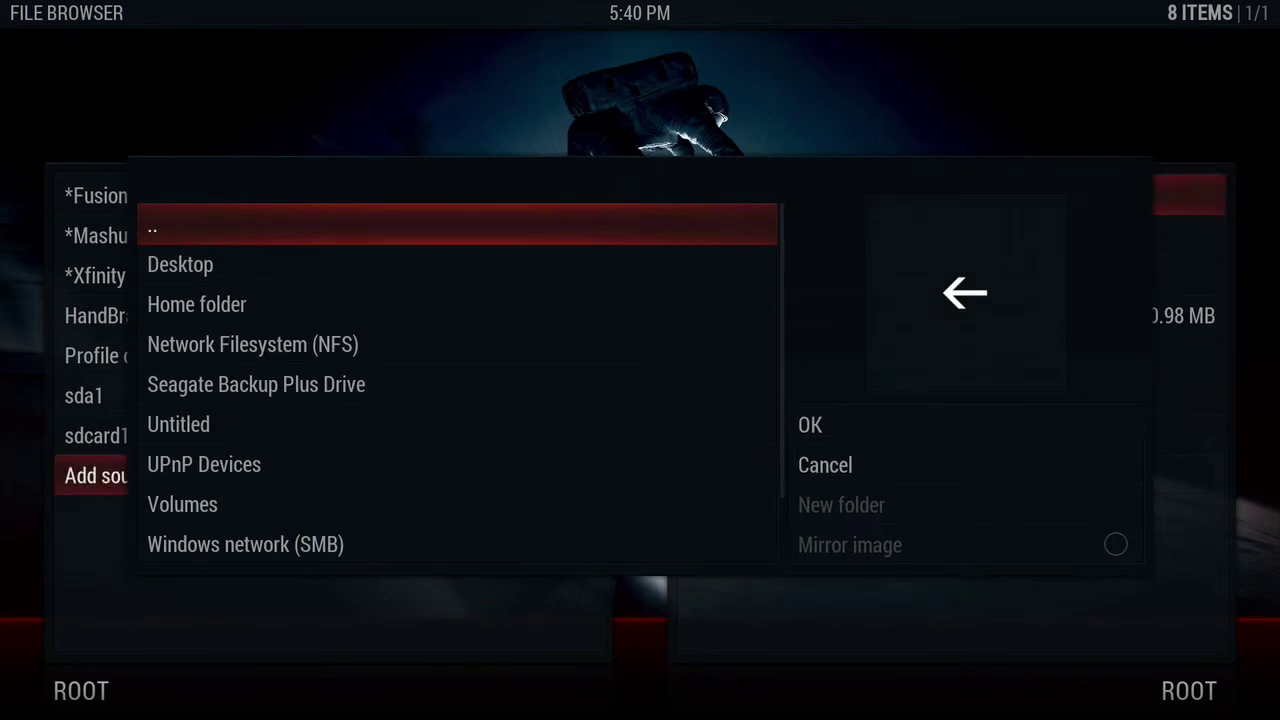
{"action": "key", "text": "Up"}
{"action": "key", "text": "Up"}
{"action": "key", "text": "Up"}
{"action": "key", "text": "Up"}
{"action": "key", "text": "Down"}
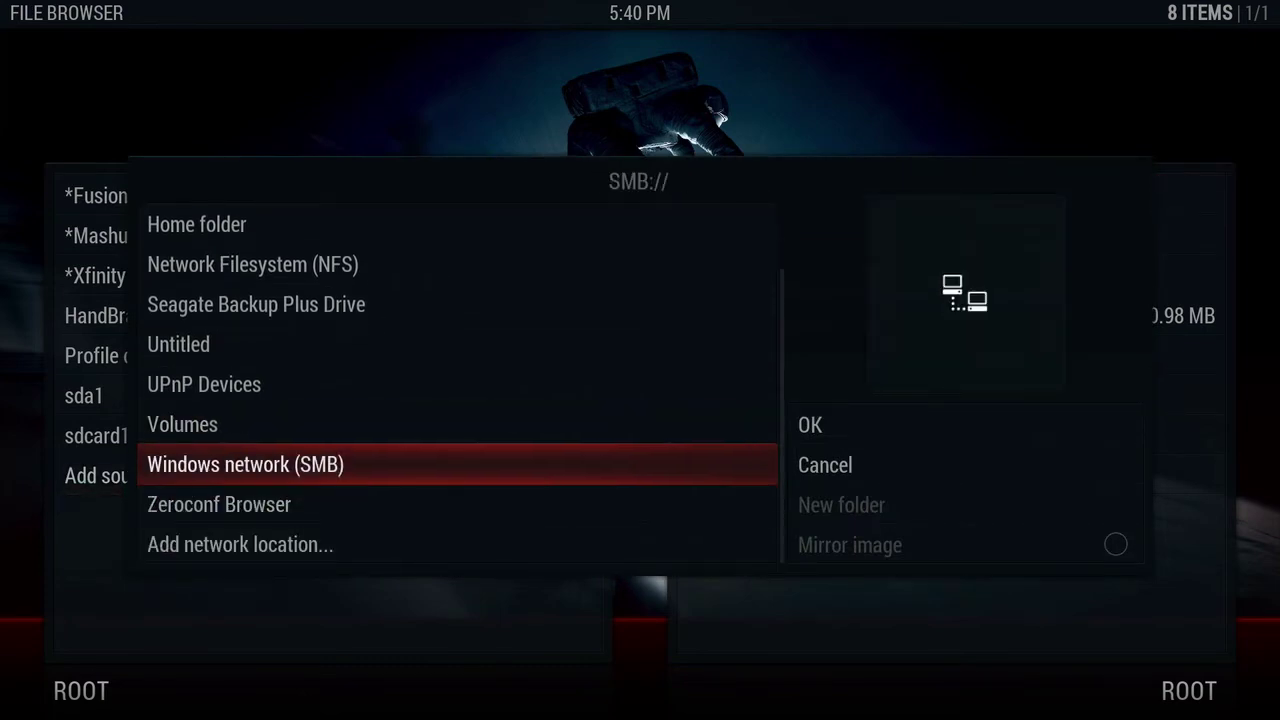
{"action": "key", "text": "Down"}
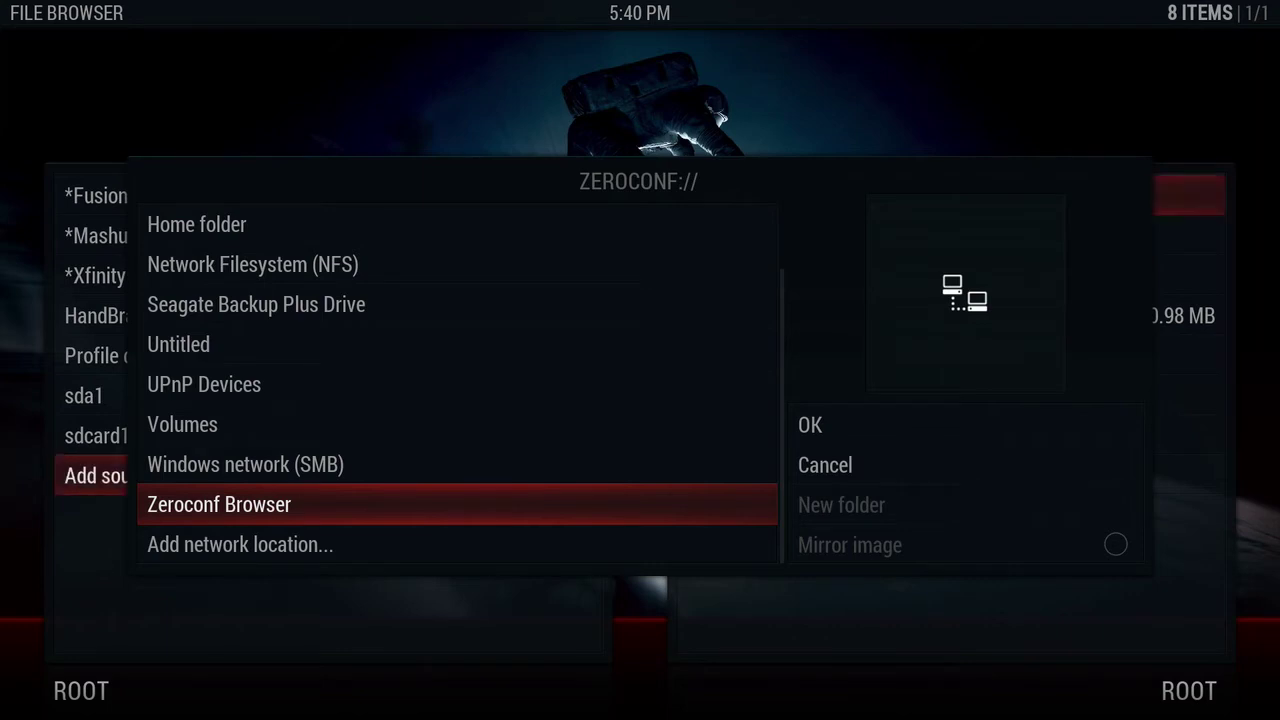
{"action": "key", "text": "Up"}
{"action": "key", "text": "Up"}
{"action": "key", "text": "Up"}
{"action": "key", "text": "Up"}
{"action": "key", "text": "Up"}
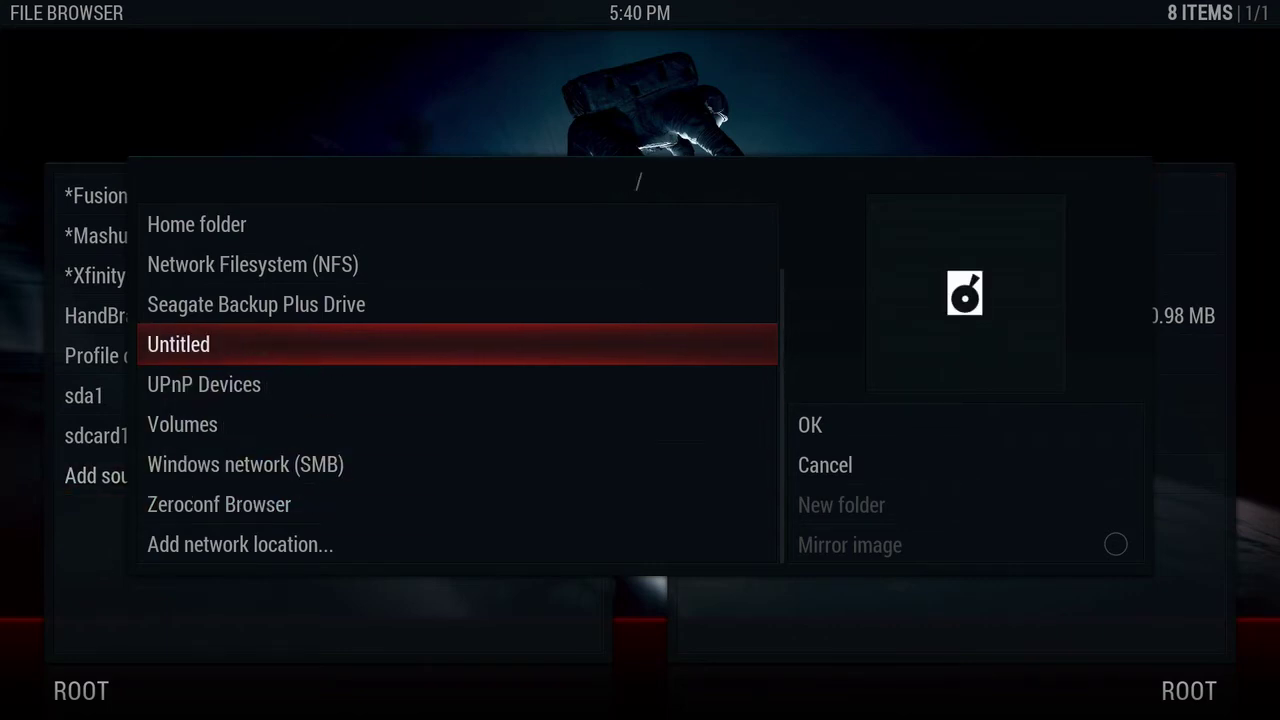
{"action": "key", "text": "Down"}
{"action": "key", "text": "Down"}
{"action": "key", "text": "Down"}
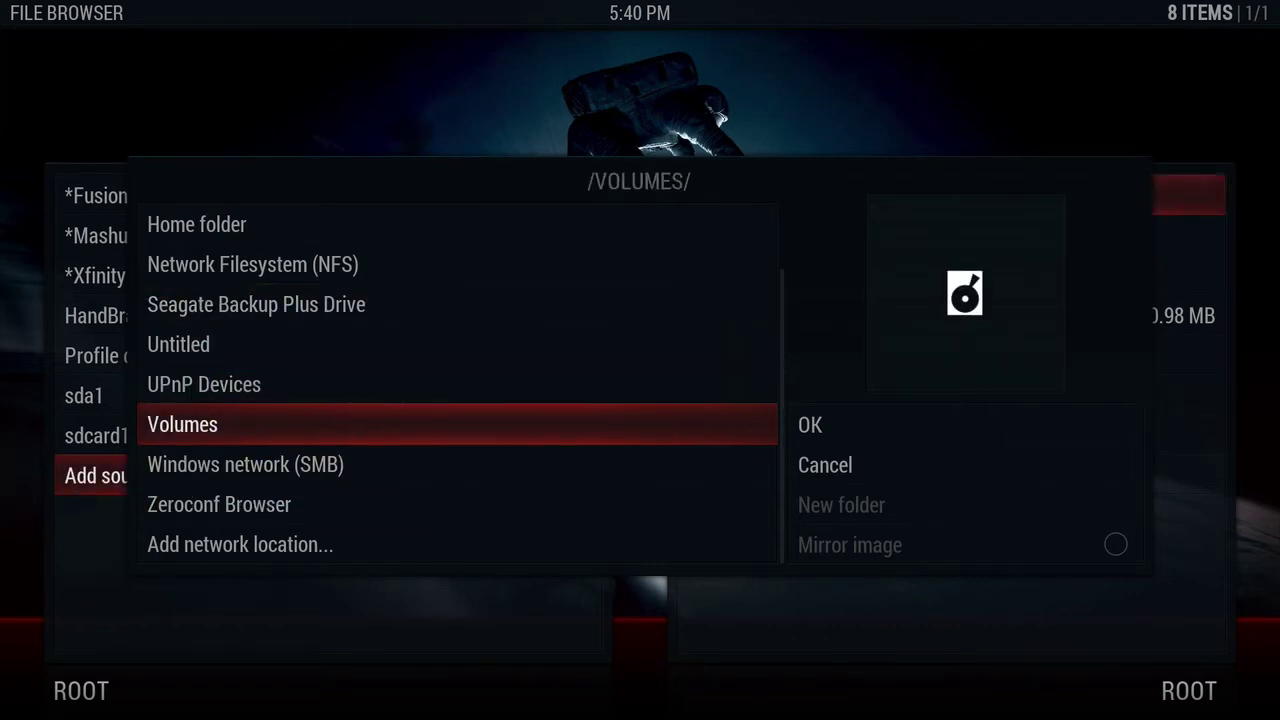
{"action": "key", "text": "Up"}
{"action": "key", "text": "Up"}
{"action": "key", "text": "Up"}
{"action": "key", "text": "Up"}
{"action": "key", "text": "Up"}
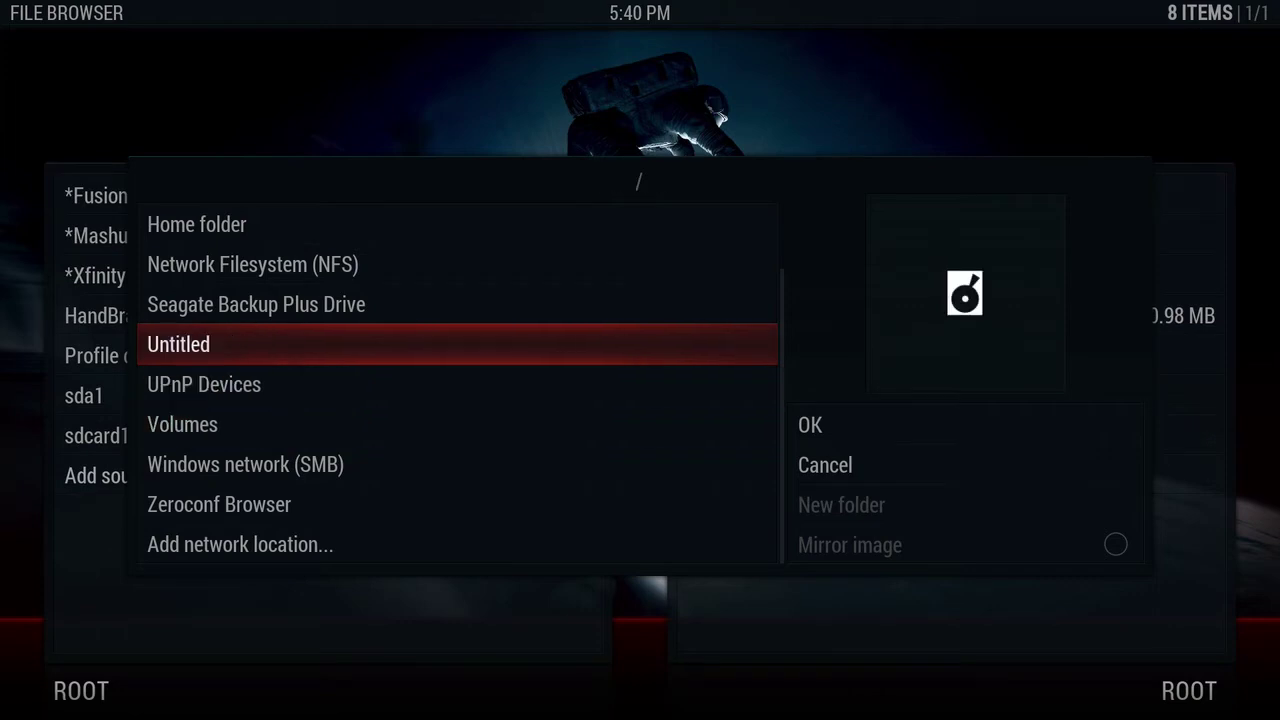
{"action": "key", "text": "Return"}
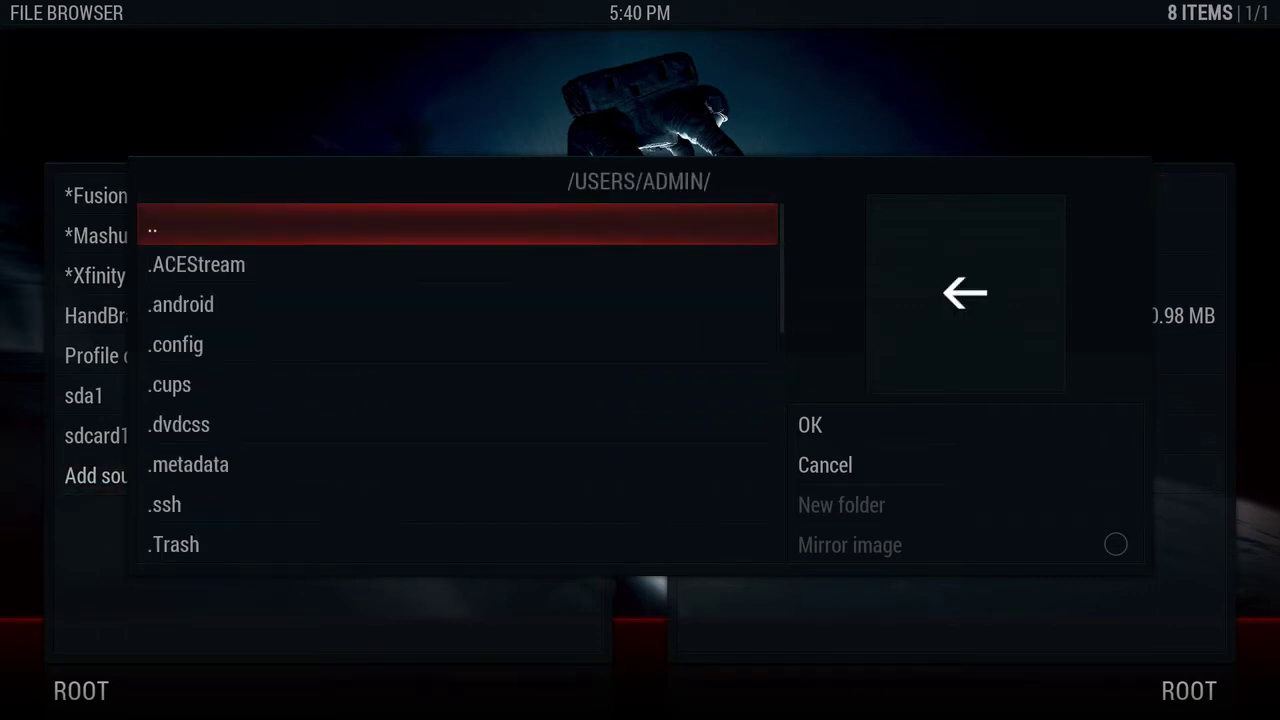
Choose Library > Application Support > XBMC as the source folder
{"action": "key", "text": "Up"}
{"action": "key", "text": "Up"}
{"action": "key", "text": "Up"}
{"action": "key", "text": "Up"}
{"action": "key", "text": "Up"}
{"action": "key", "text": "Up"}
{"action": "key", "text": "Up"}
{"action": "key", "text": "Up"}
{"action": "key", "text": "Up"}
{"action": "key", "text": "Up"}
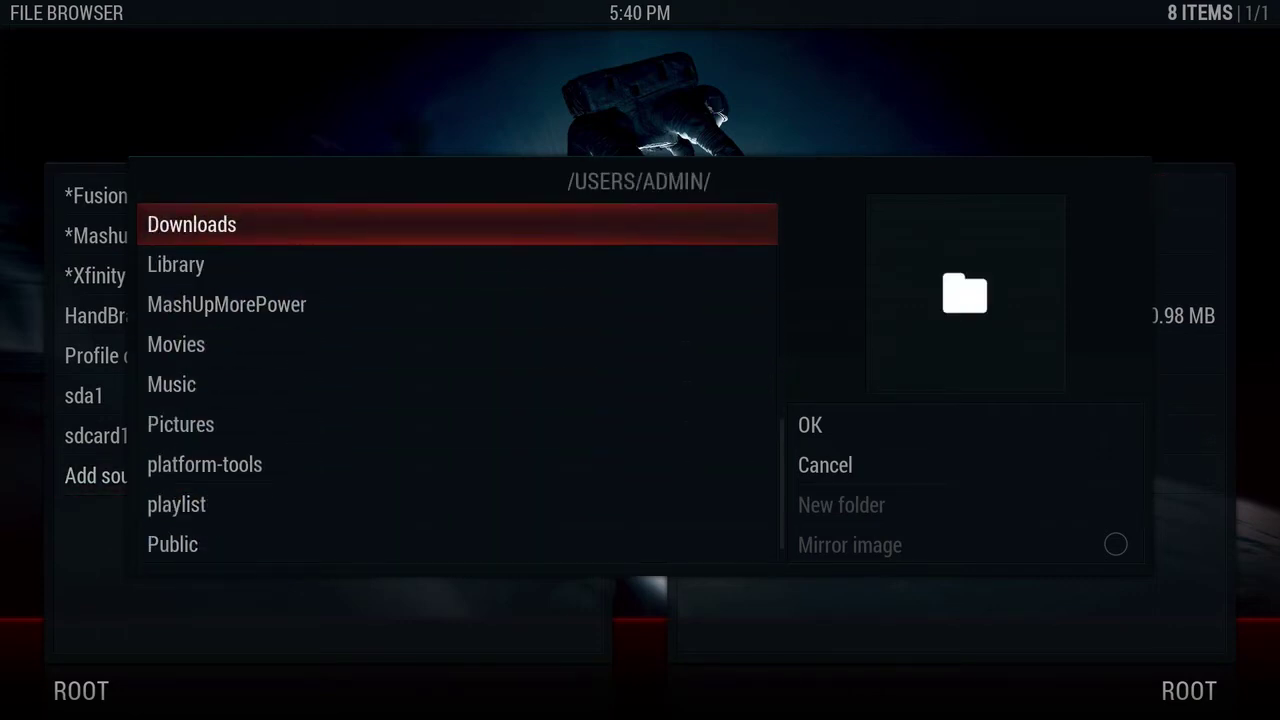
{"action": "key", "text": "Down"}
{"action": "key", "text": "Return"}
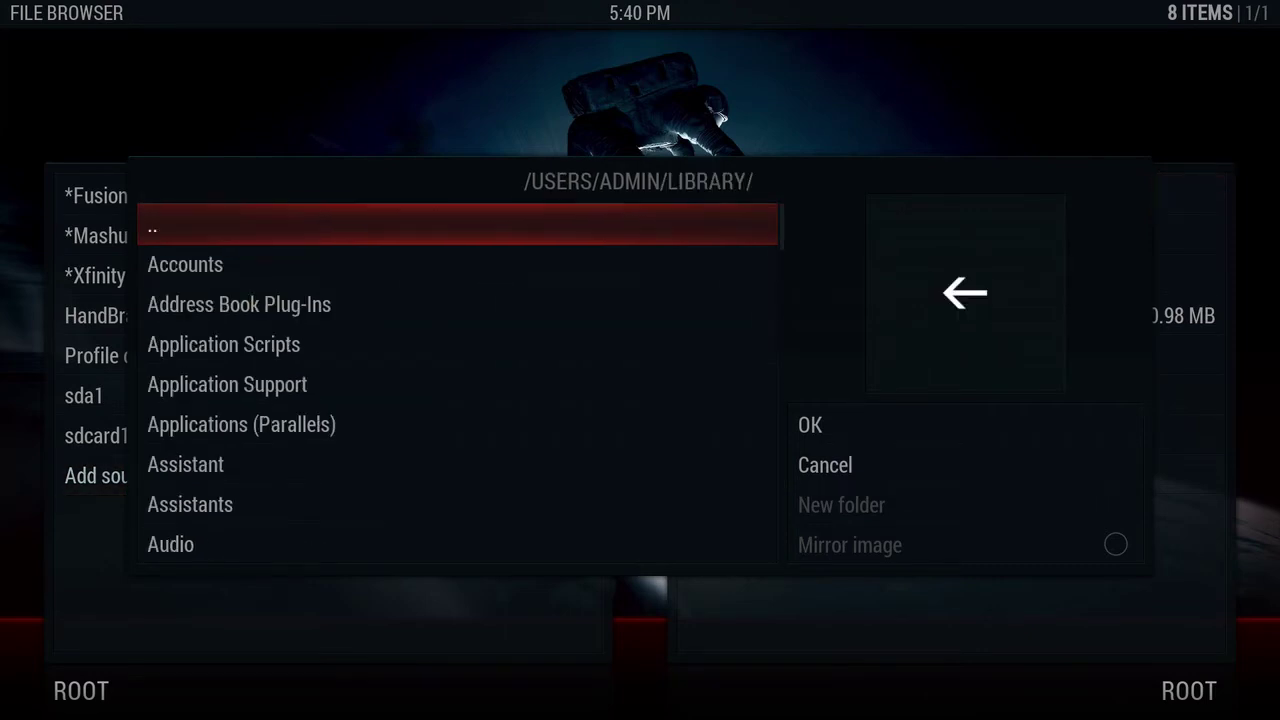
{"action": "key", "text": "Down"}
{"action": "key", "text": "Down"}
{"action": "key", "text": "Down"}
{"action": "key", "text": "Down"}
{"action": "key", "text": "Return"}
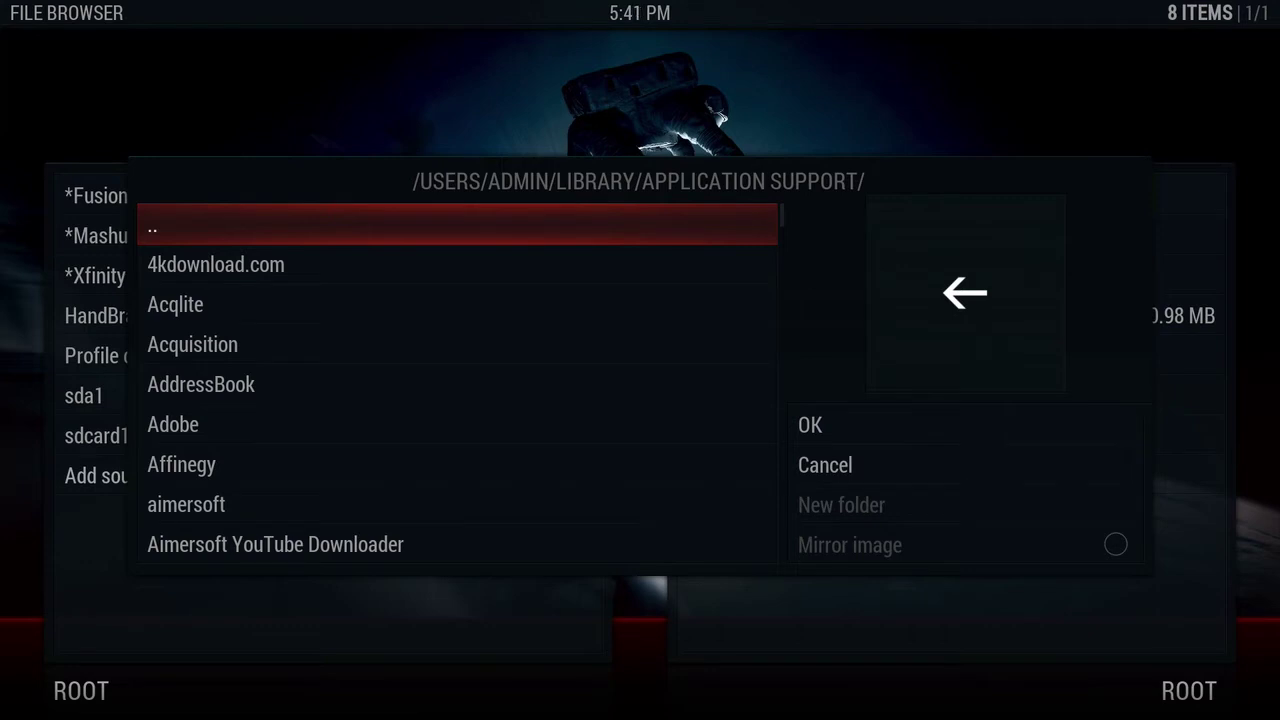
{"action": "key", "text": "Up"}
{"action": "key", "text": "Up"}
{"action": "key", "text": "Up"}
{"action": "key", "text": "Up"}
{"action": "key", "text": "Down"}
{"action": "key", "text": "Down"}
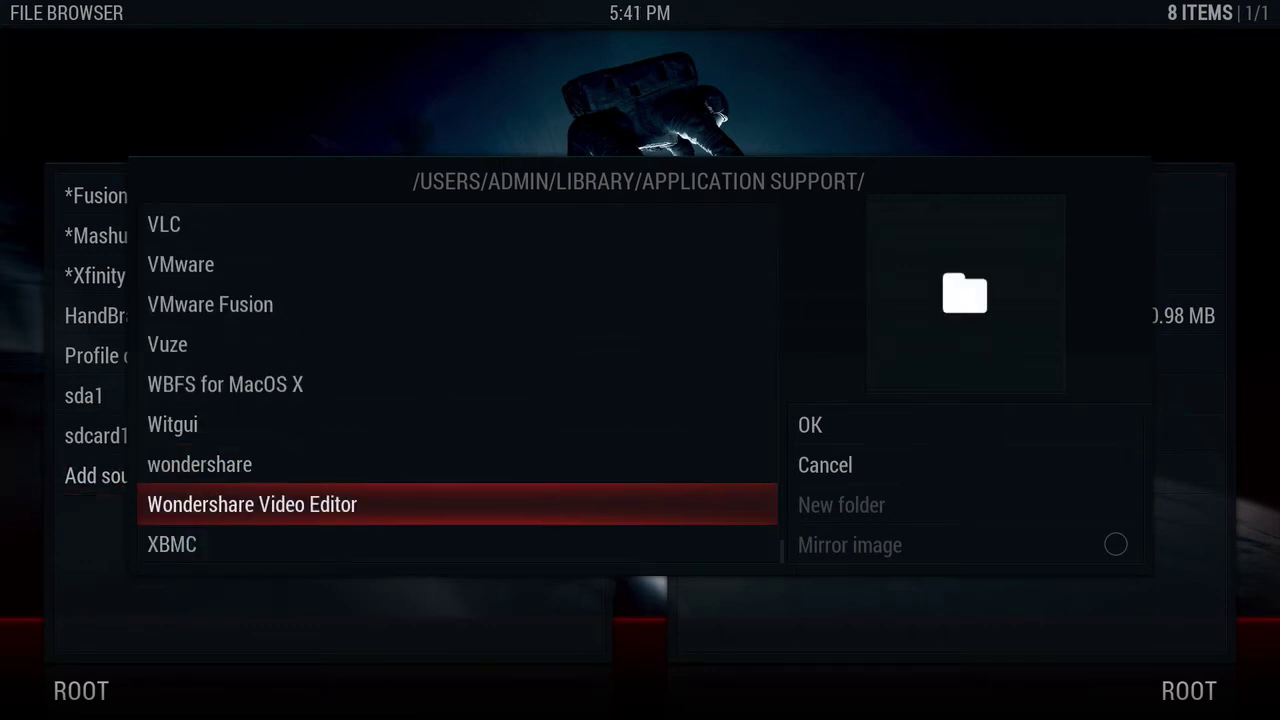
{"action": "key", "text": "Down"}
{"action": "key", "text": "Return"}
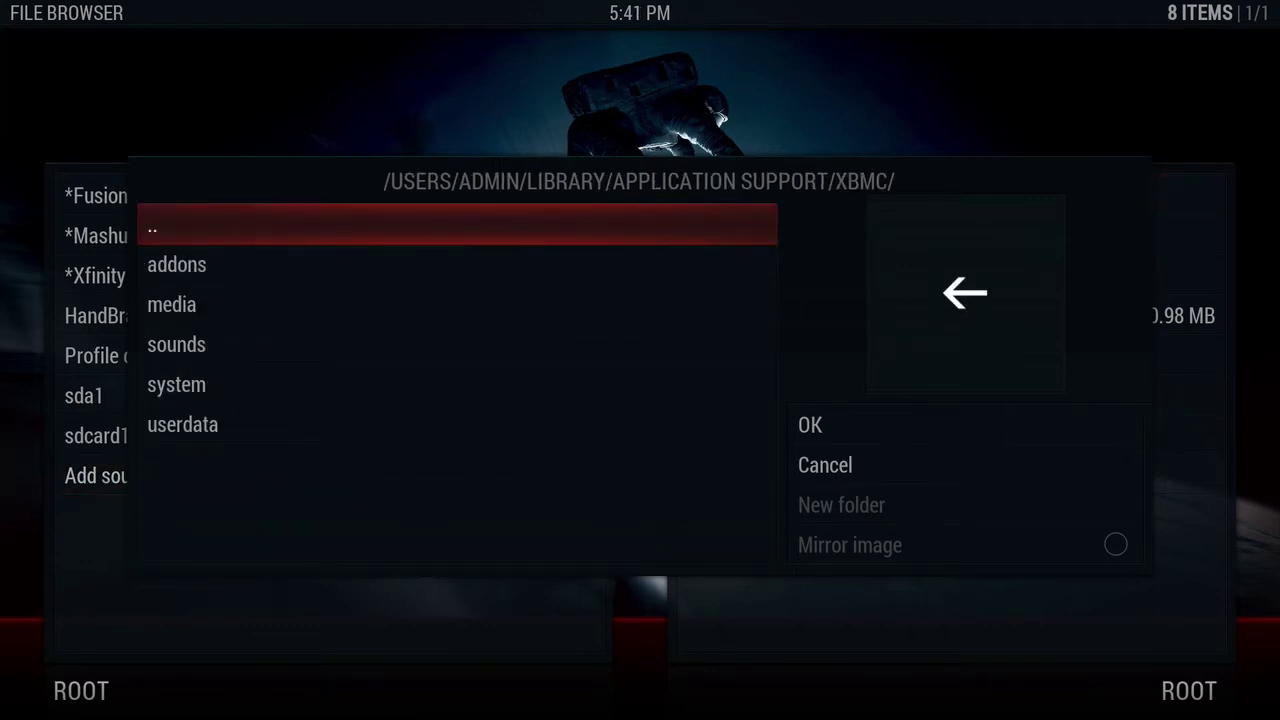
{"action": "key", "text": "Right"}
{"action": "key", "text": "Return"}
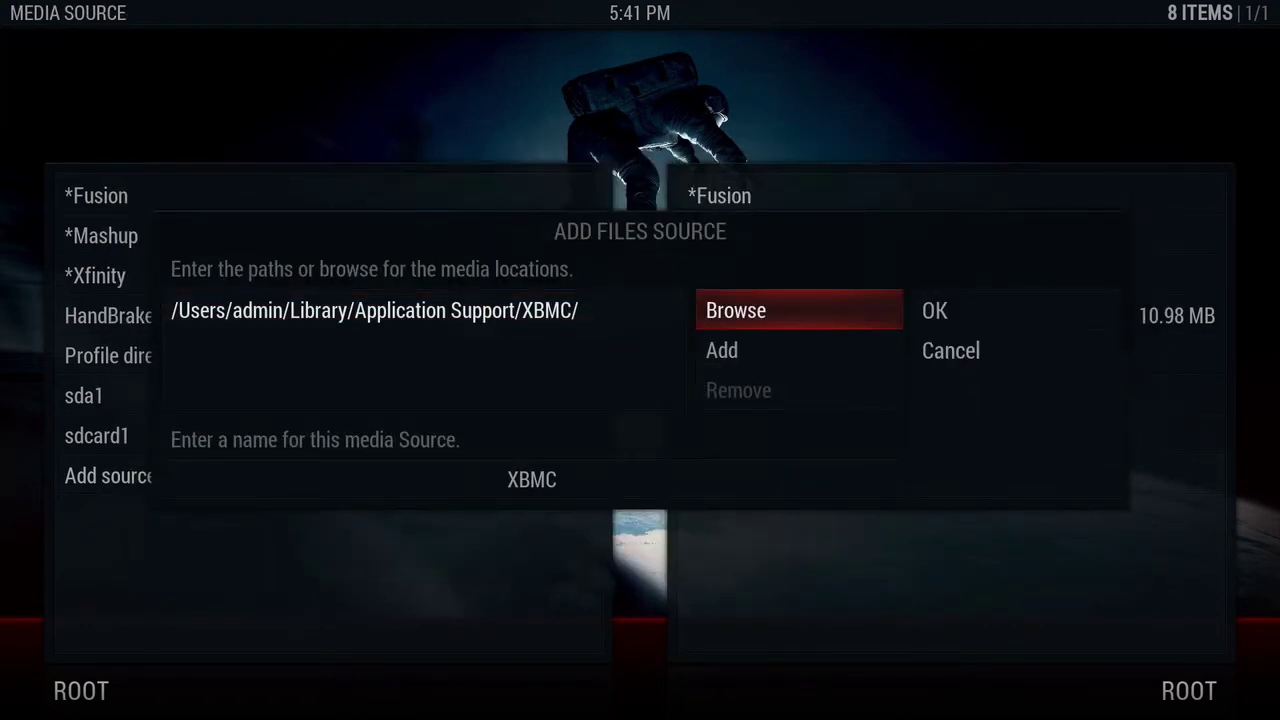
Finish adding the new source named XBMC
{"action": "key", "text": "Right"}
{"action": "key", "text": "Return"}
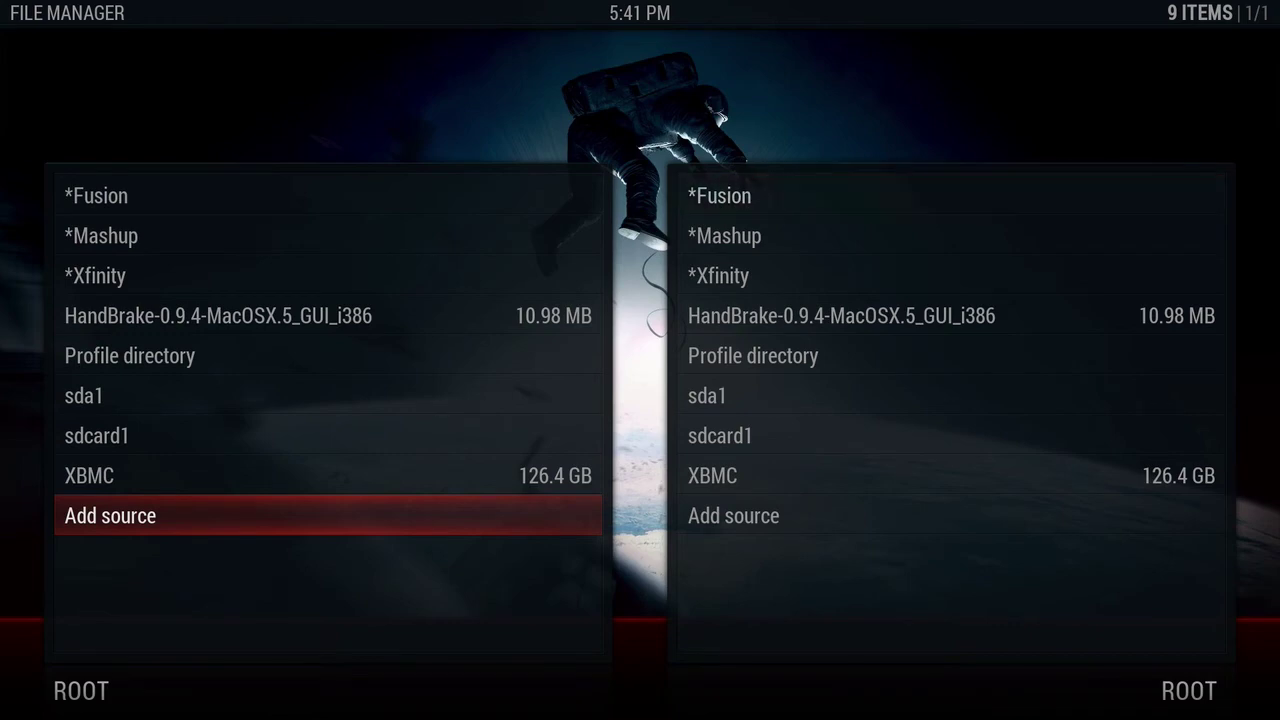
{"action": "key", "text": "Return"}
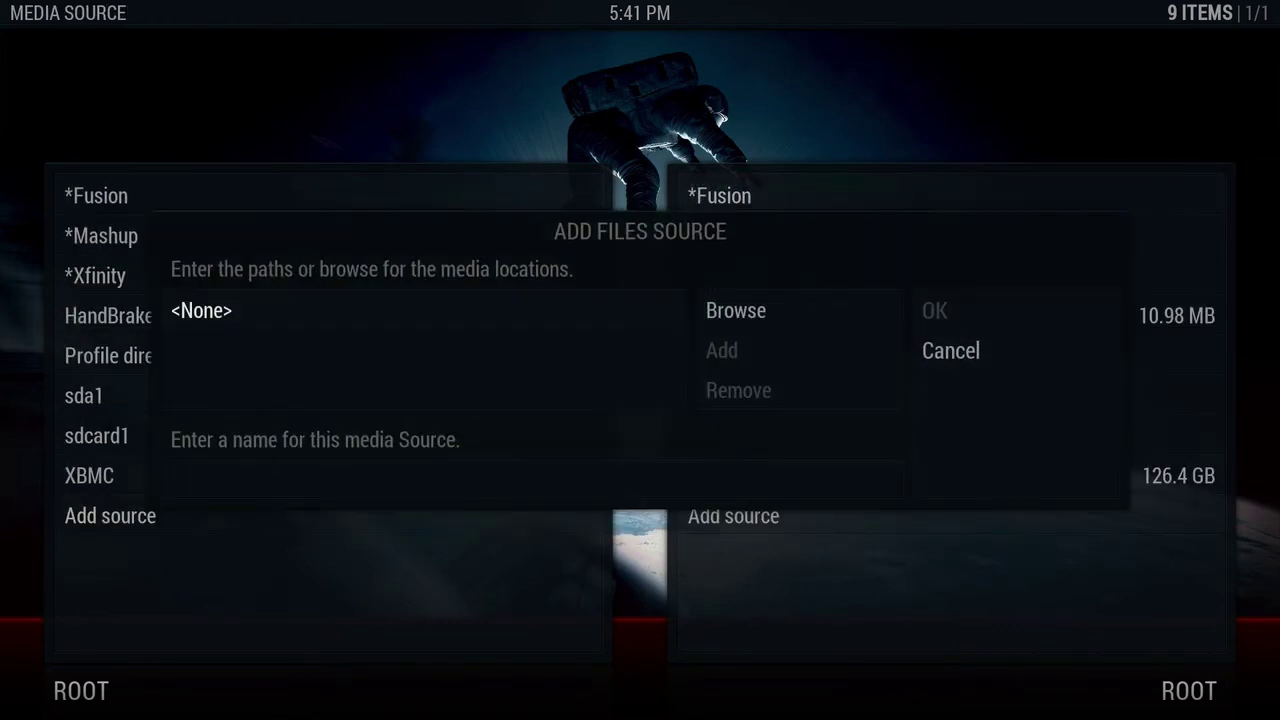
{"action": "key", "text": "Escape"}
Navigate into XBMC > userdata > Database and highlight Textures13.db
{"action": "key", "text": "Up"}
{"action": "key", "text": "Return"}
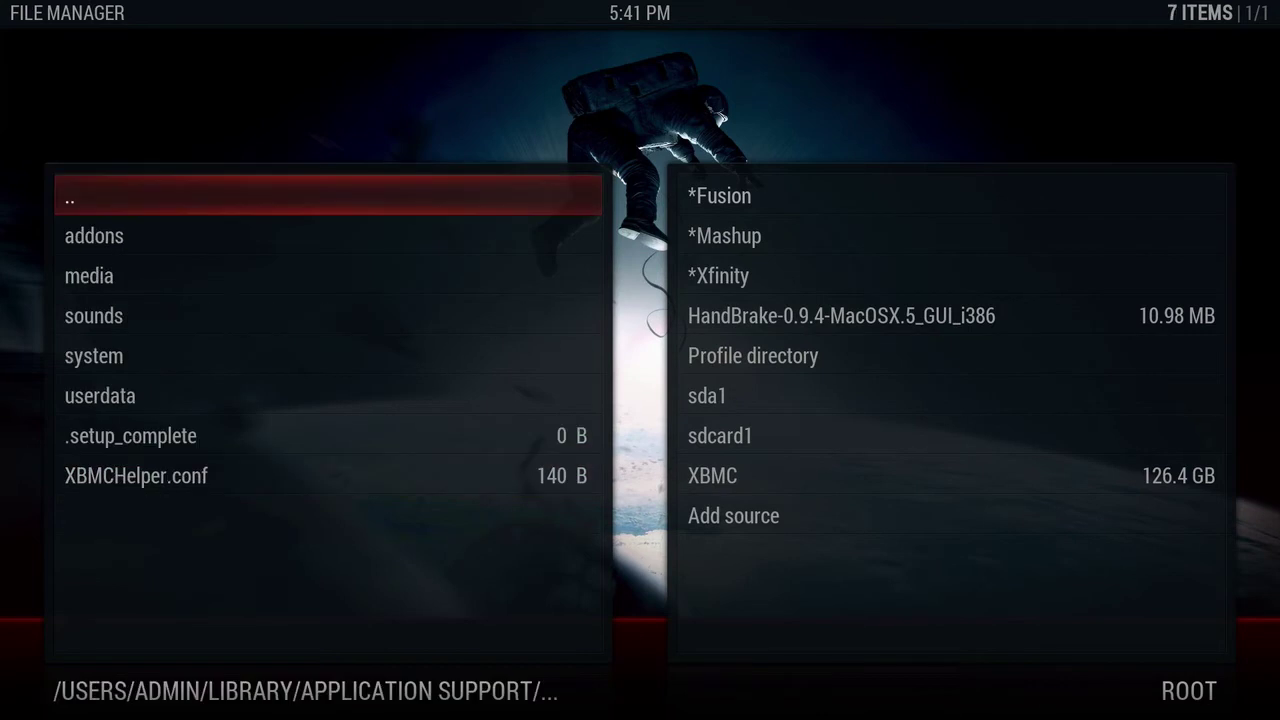
{"action": "key", "text": "Down"}
{"action": "key", "text": "Down"}
{"action": "key", "text": "Down"}
{"action": "key", "text": "Down"}
{"action": "key", "text": "Down"}
{"action": "key", "text": "Return"}
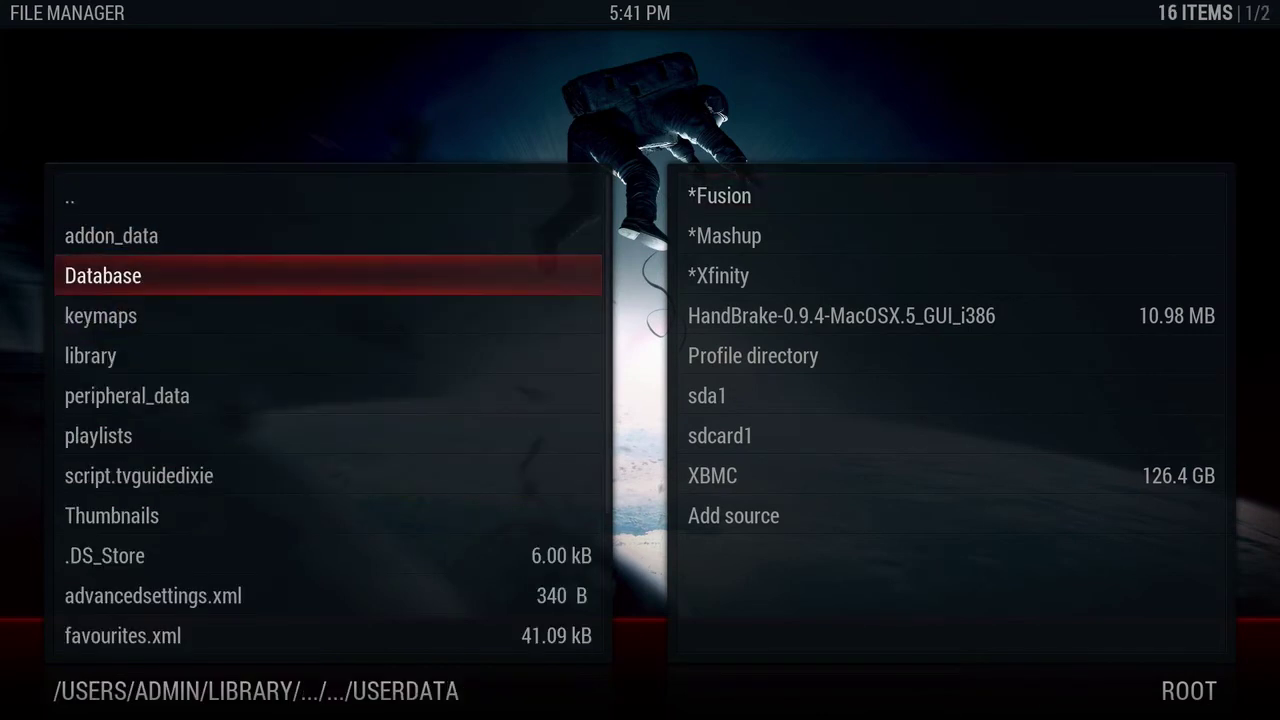
{"action": "key", "text": "Return"}
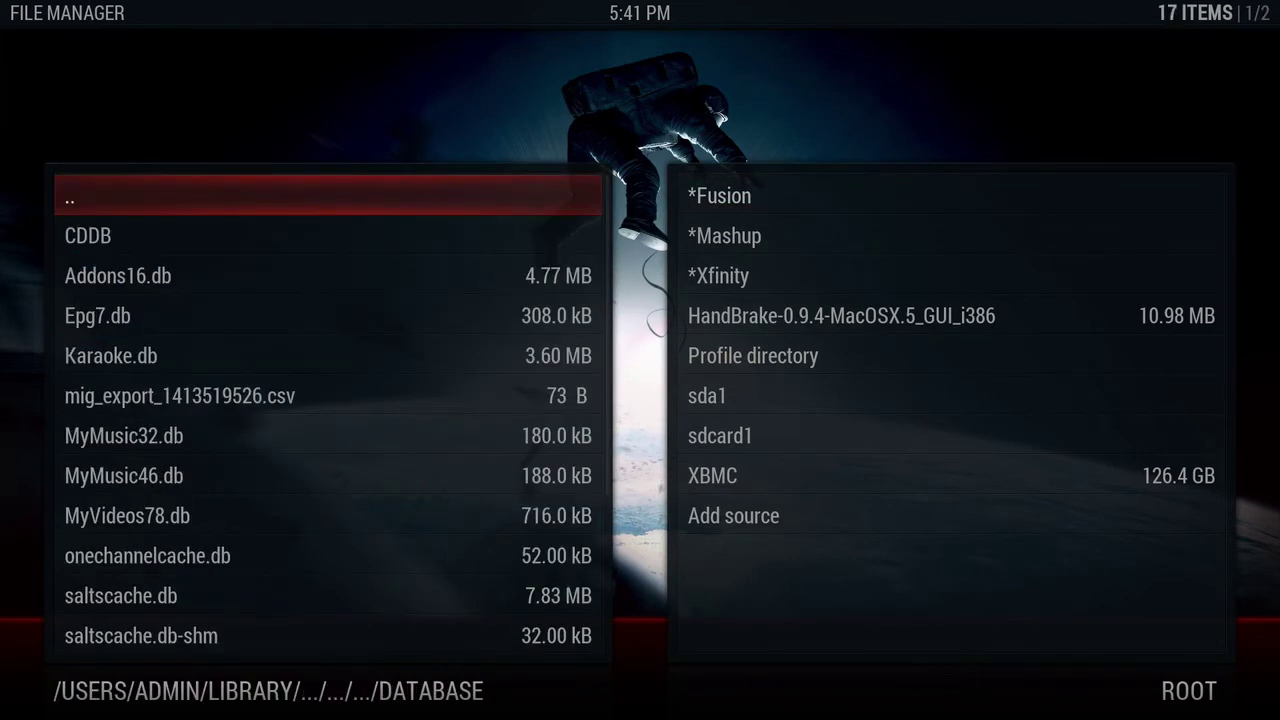
{"action": "key", "text": "Down"}
{"action": "key", "text": "Down"}
{"action": "key", "text": "Down"}
{"action": "key", "text": "Down"}
{"action": "key", "text": "Down"}
{"action": "key", "text": "Down"}
{"action": "key", "text": "Down"}
{"action": "key", "text": "Down"}
{"action": "key", "text": "Down"}
{"action": "key", "text": "Down"}
{"action": "key", "text": "Down"}
{"action": "key", "text": "Down"}
{"action": "key", "text": "Down"}
{"action": "key", "text": "Down"}
{"action": "key", "text": "Down"}
{"action": "key", "text": "Down"}
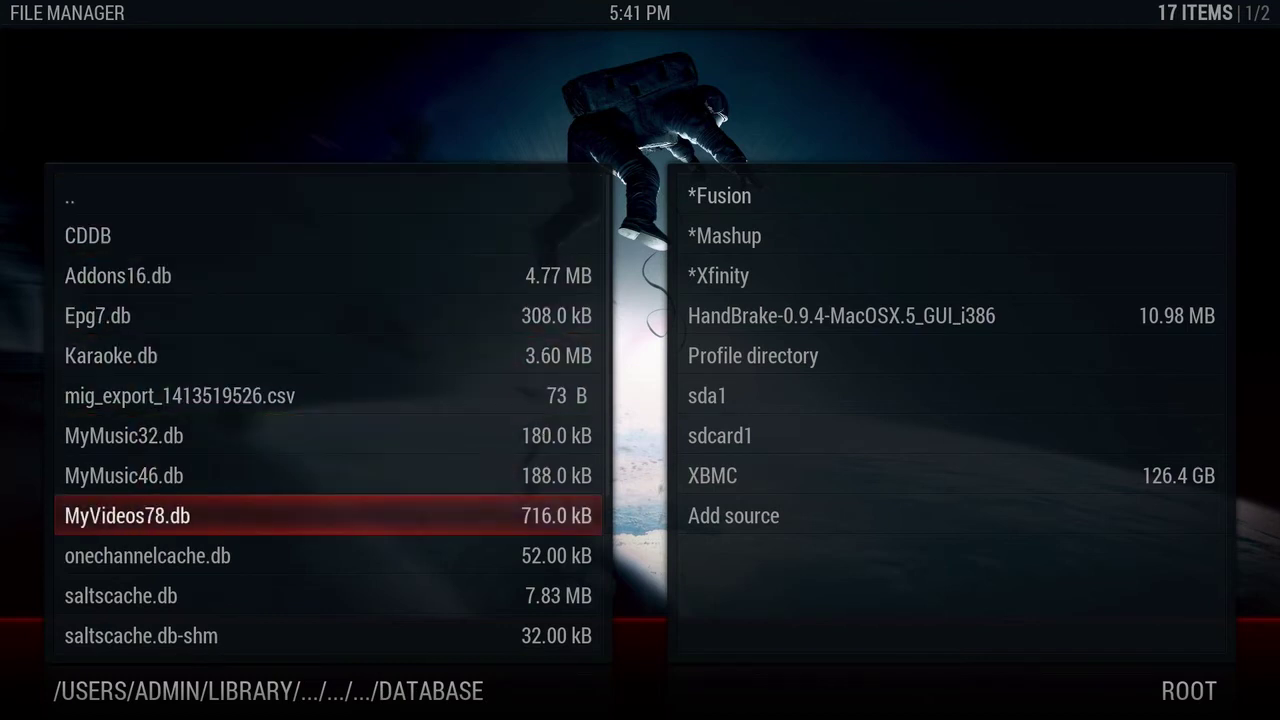
{"action": "key", "text": "Up"}
{"action": "key", "text": "Up"}
{"action": "key", "text": "Up"}
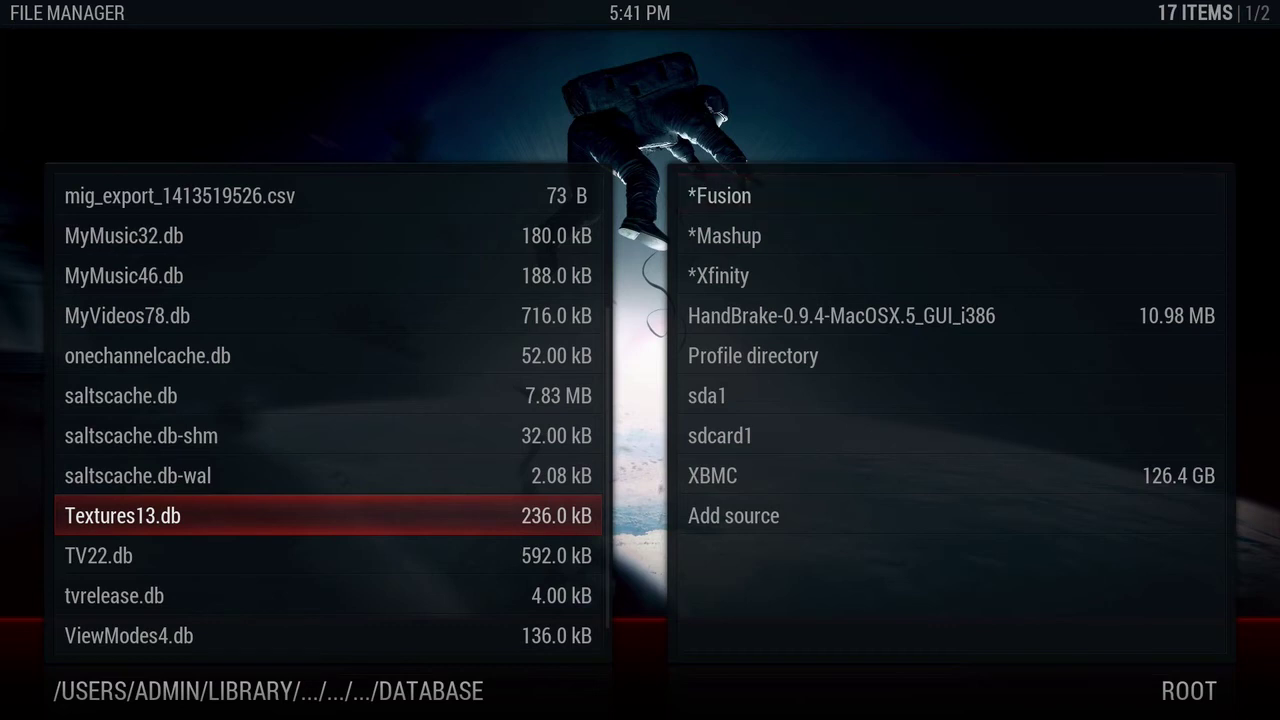
Delete Textures13.db, confirming Yes, then exit to the home screen
{"action": "key", "text": "c"}
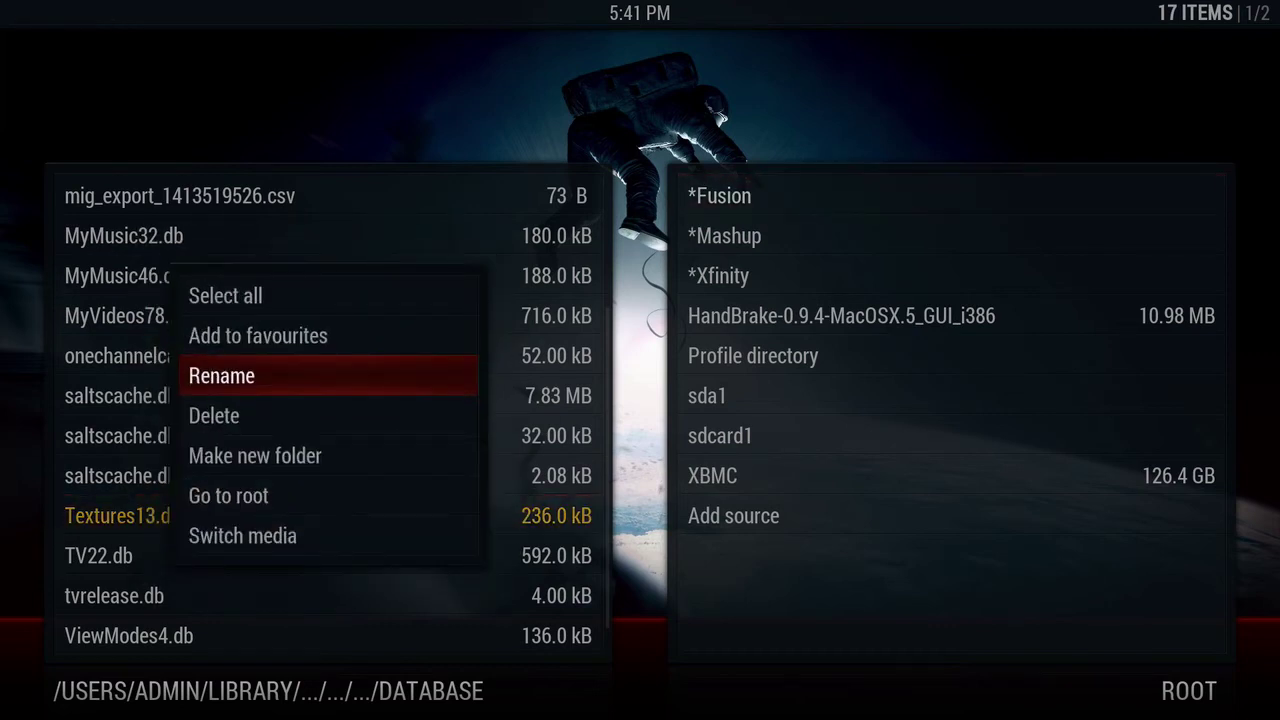
{"action": "key", "text": "Down"}
{"action": "key", "text": "Return"}
{"action": "key", "text": "Left"}
{"action": "key", "text": "Return"}
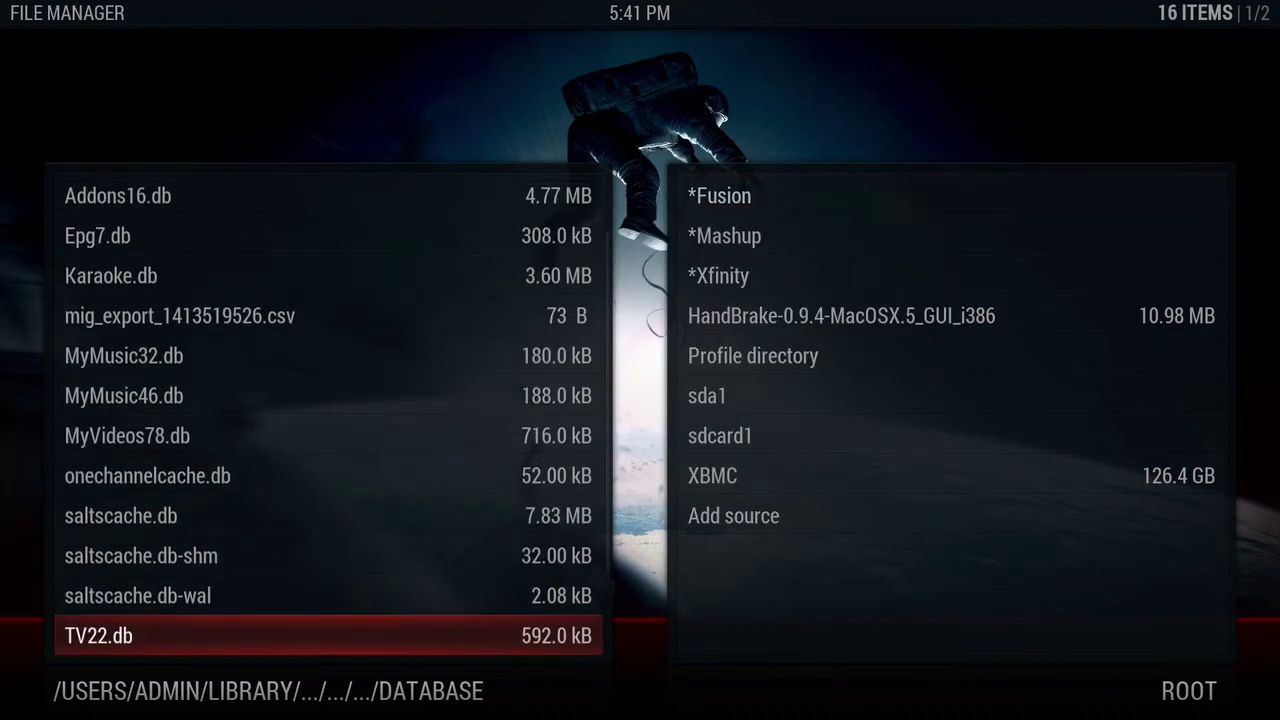
{"action": "key", "text": "Escape"}
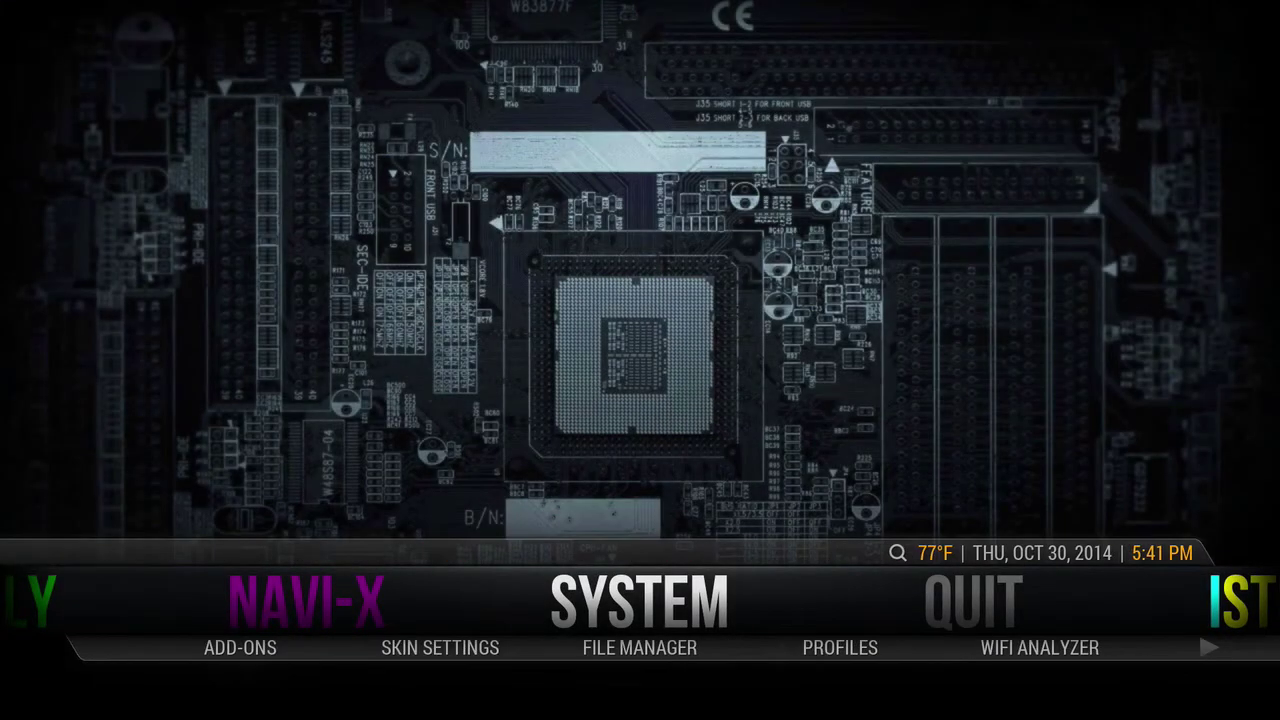
Reopen the File Manager from the System section
{"action": "key", "text": "Return"}
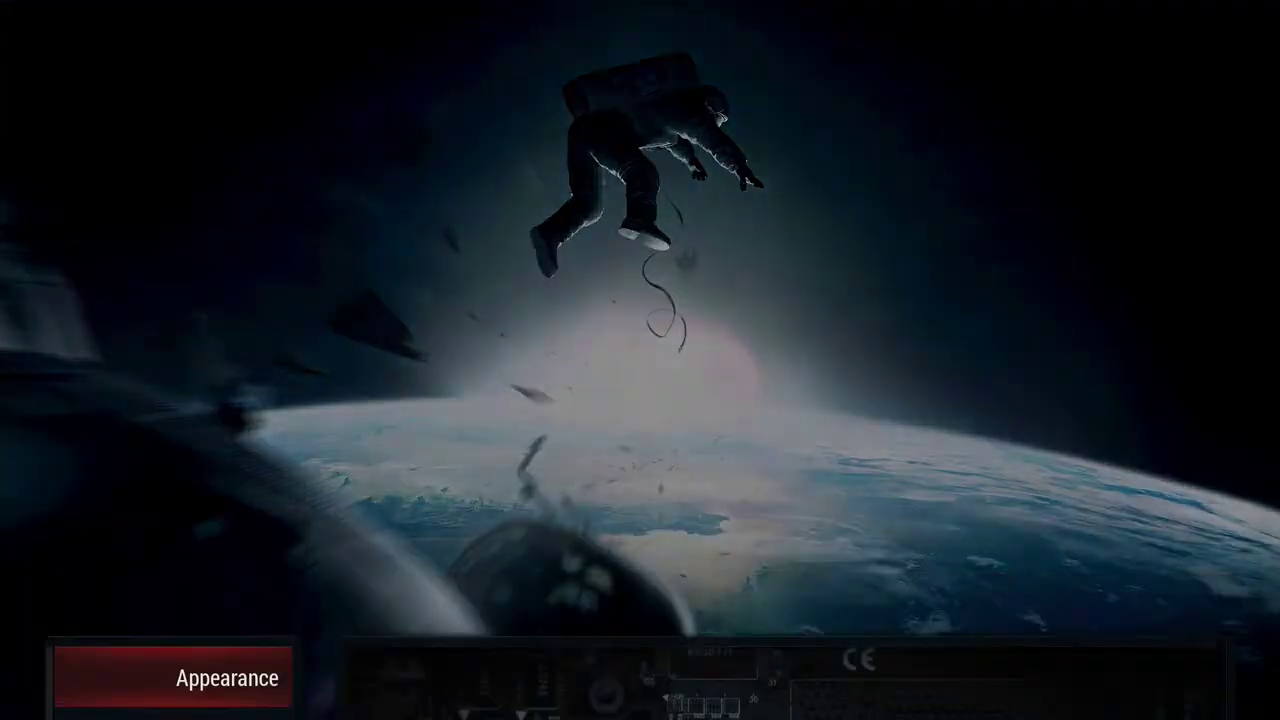
{"action": "key", "text": "Escape"}
{"action": "key", "text": "Down"}
{"action": "key", "text": "Return"}
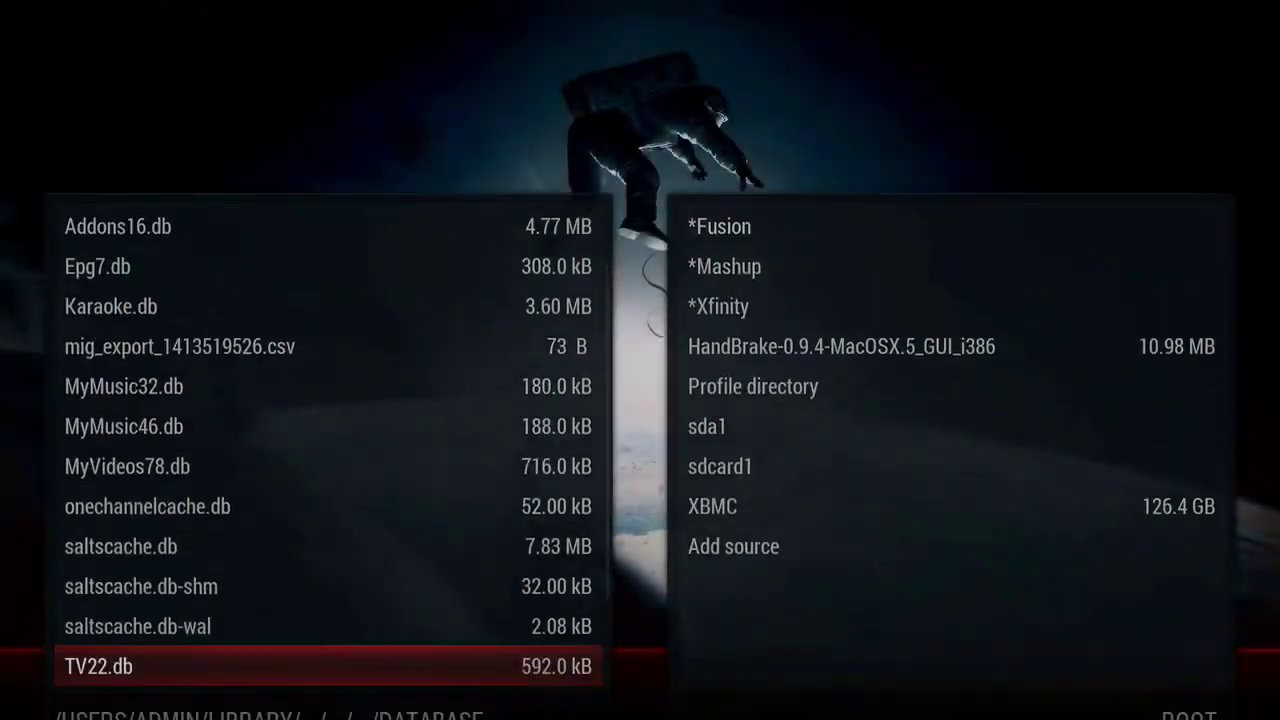
Go up from Database into the userdata folder and highlight Thumbnails
{"action": "key", "text": "Up"}
{"action": "key", "text": "Up"}
{"action": "key", "text": "Up"}
{"action": "key", "text": "Up"}
{"action": "key", "text": "Up"}
{"action": "key", "text": "Up"}
{"action": "key", "text": "Up"}
{"action": "key", "text": "Up"}
{"action": "key", "text": "Up"}
{"action": "key", "text": "Up"}
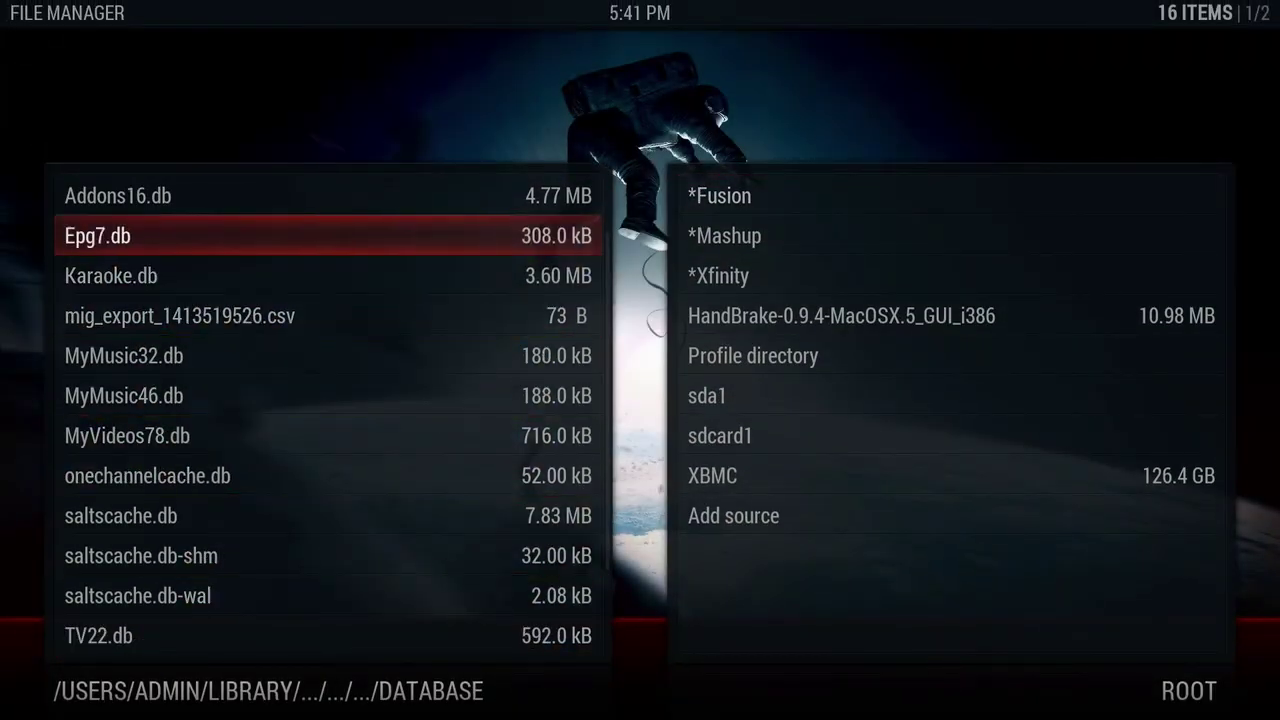
{"action": "key", "text": "Up"}
{"action": "key", "text": "Up"}
{"action": "key", "text": "Up"}
{"action": "key", "text": "Up"}
{"action": "key", "text": "Down"}
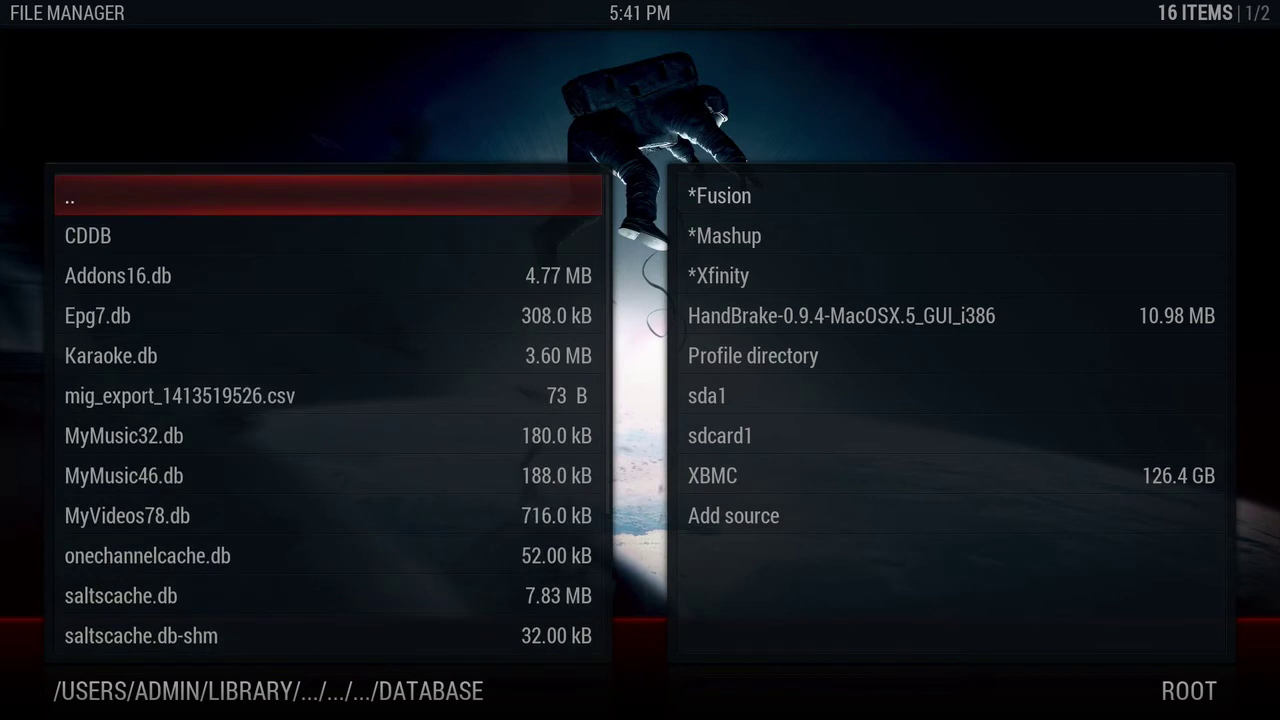
{"action": "key", "text": "Return"}
{"action": "key", "text": "Down"}
{"action": "key", "text": "Down"}
{"action": "key", "text": "Down"}
{"action": "key", "text": "Down"}
{"action": "key", "text": "Down"}
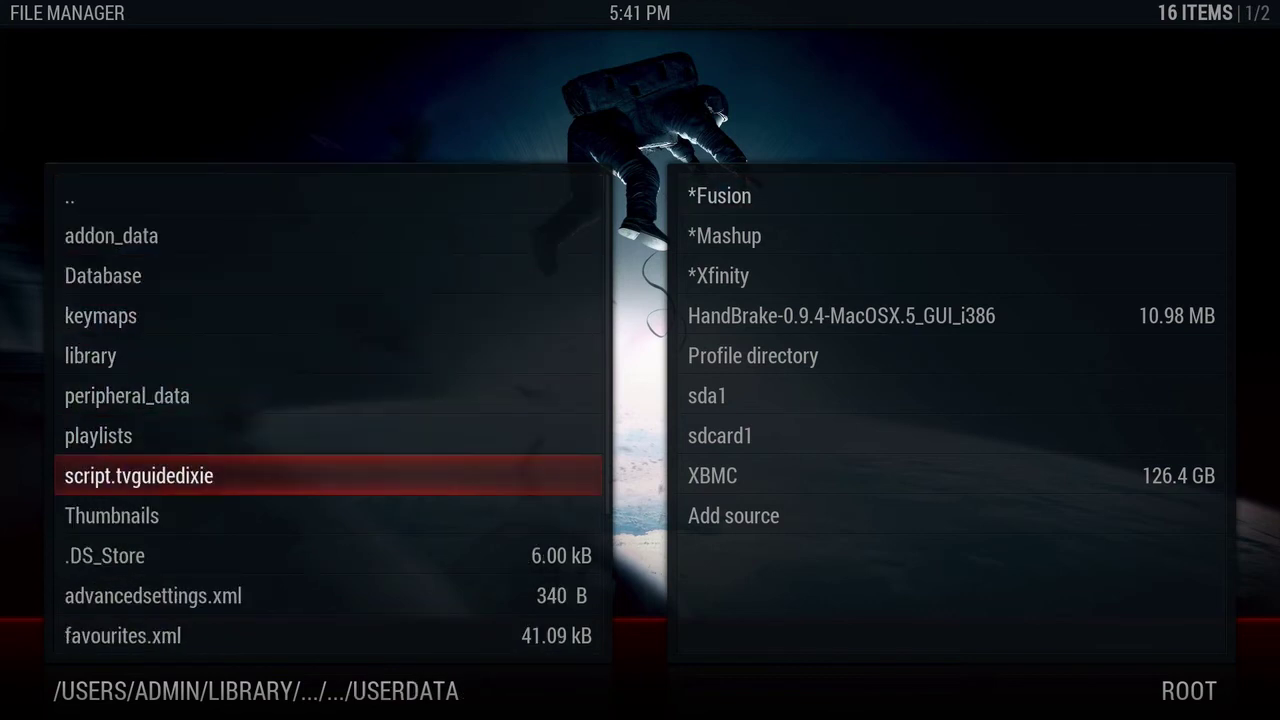
{"action": "key", "text": "Down"}
Open the Thumbnails folder and select all of its items
{"action": "key", "text": "Return"}
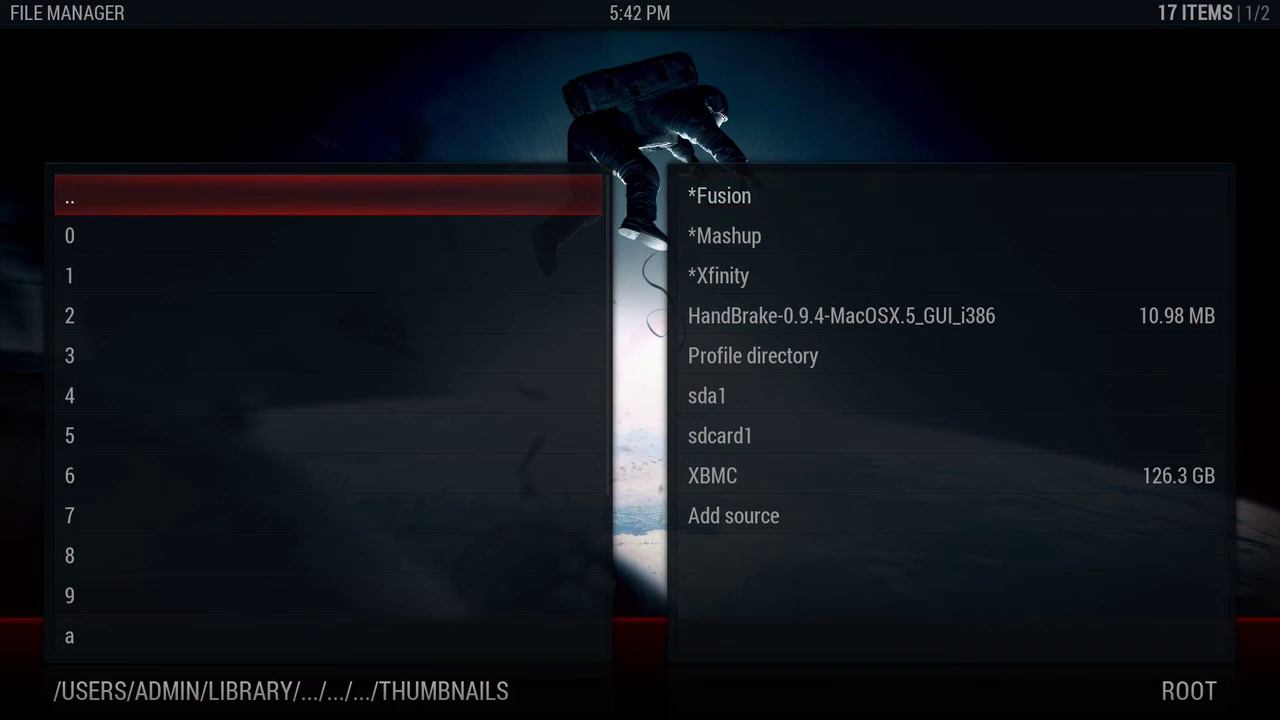
{"action": "key", "text": "c"}
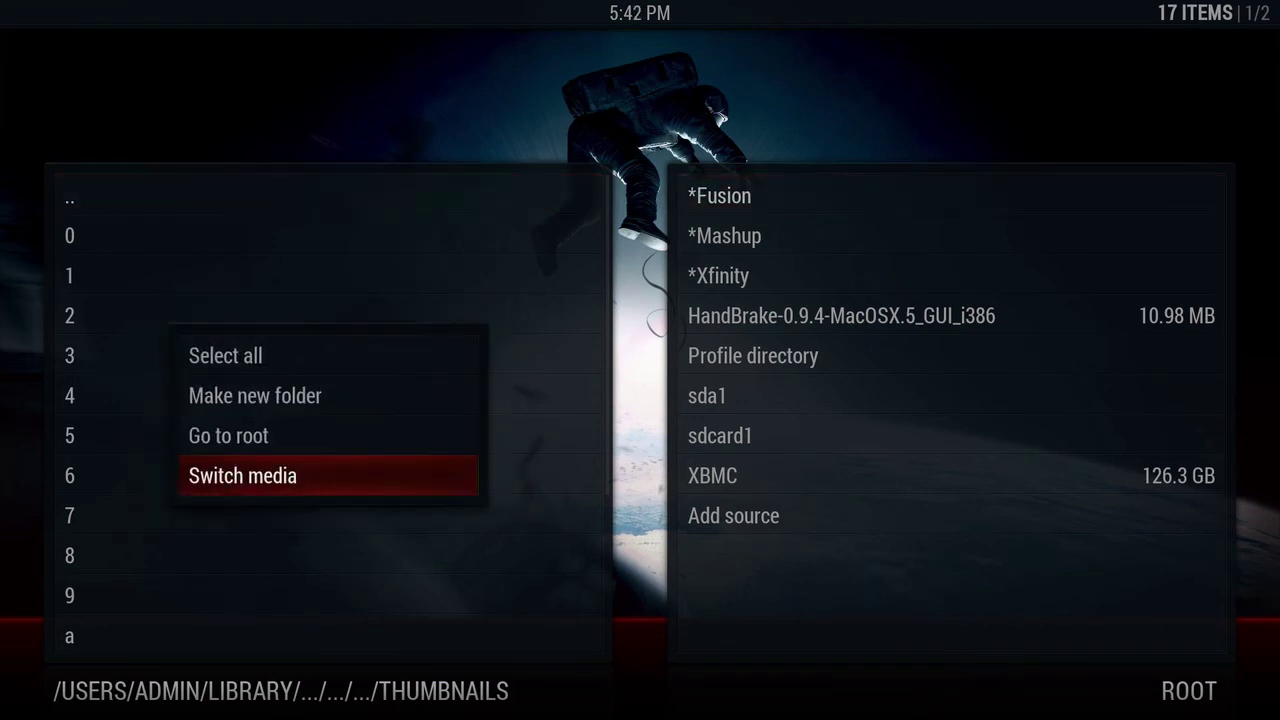
{"action": "key", "text": "Down"}
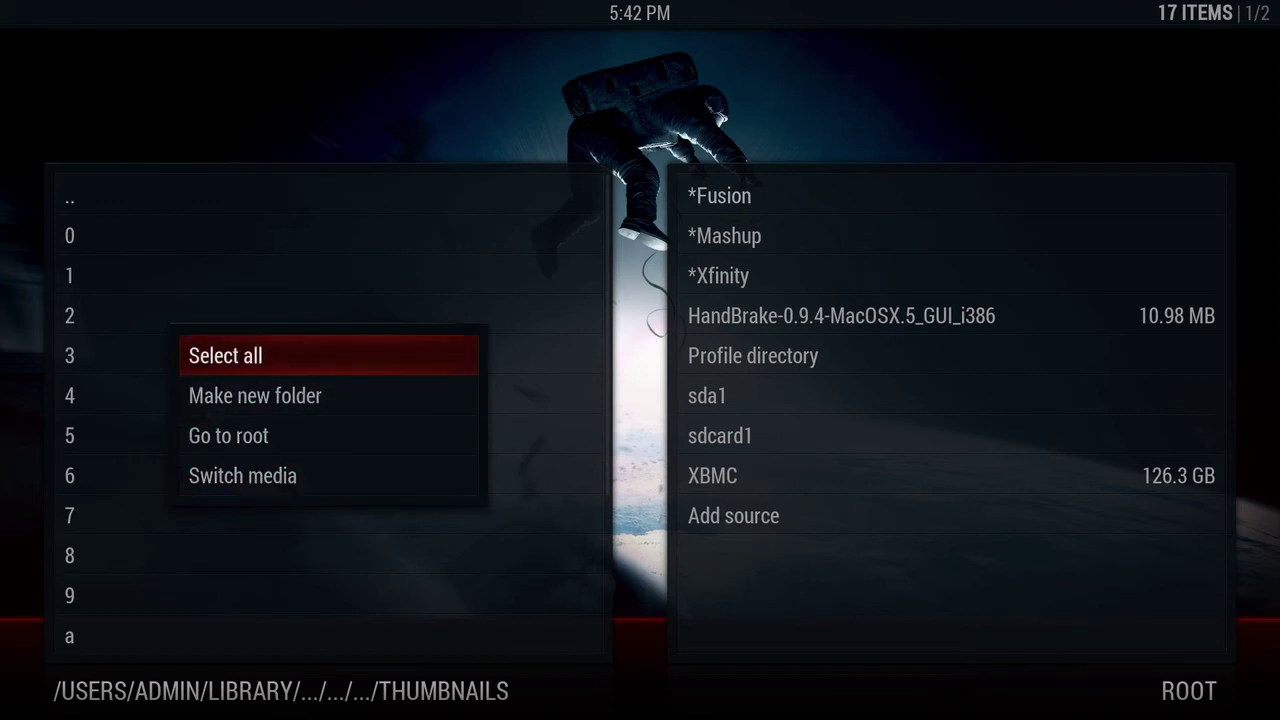
{"action": "key", "text": "Return"}
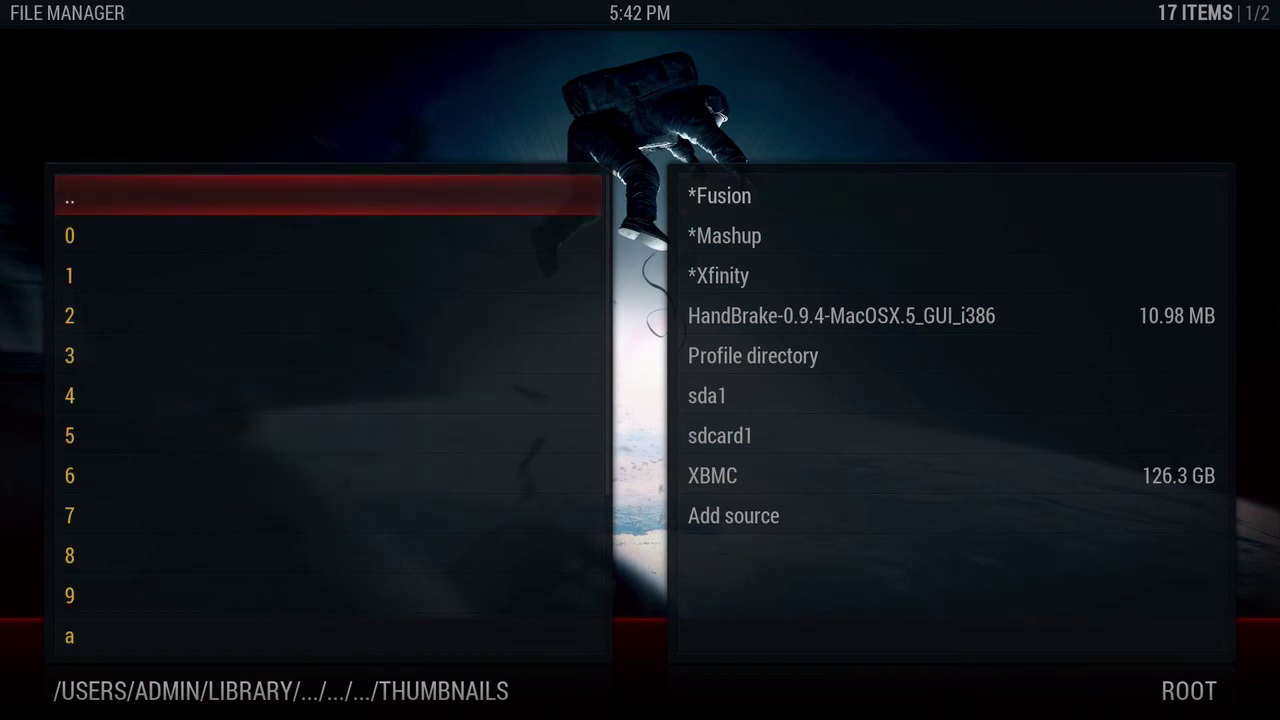
Delete all selected Thumbnails items, confirming Yes, then go back to userdata
{"action": "key", "text": "c"}
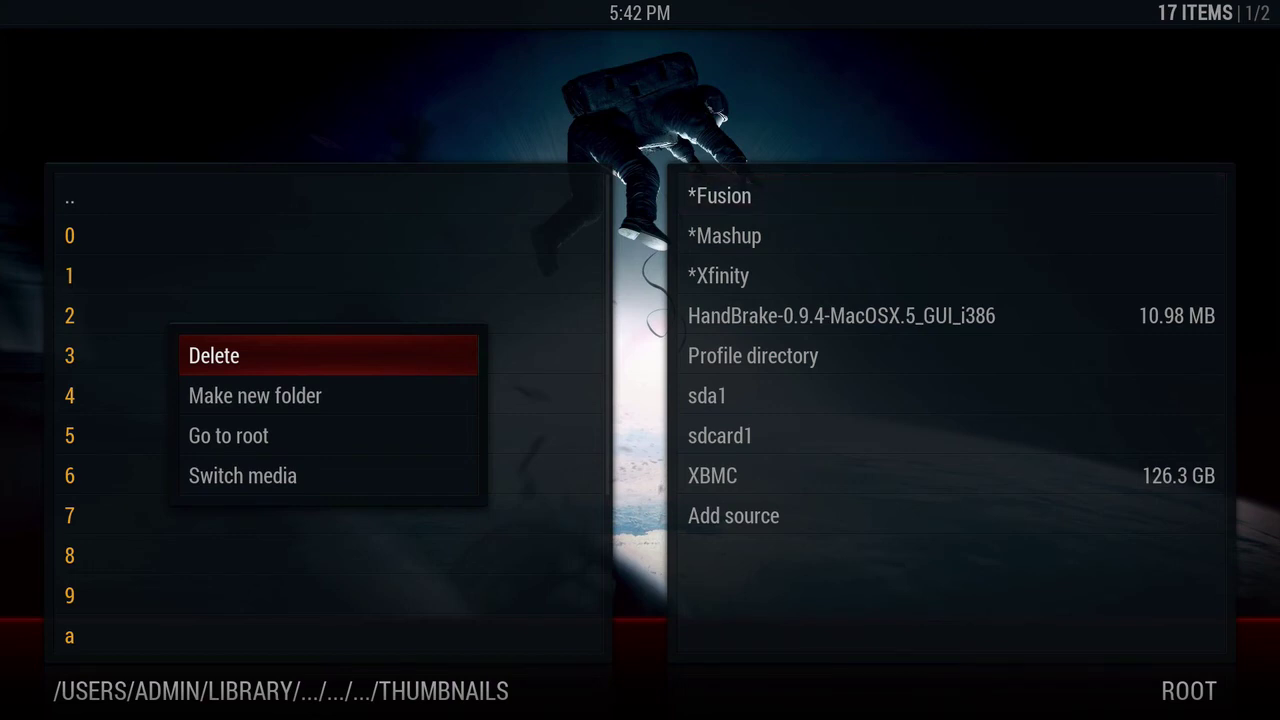
{"action": "key", "text": "Return"}
{"action": "key", "text": "Left"}
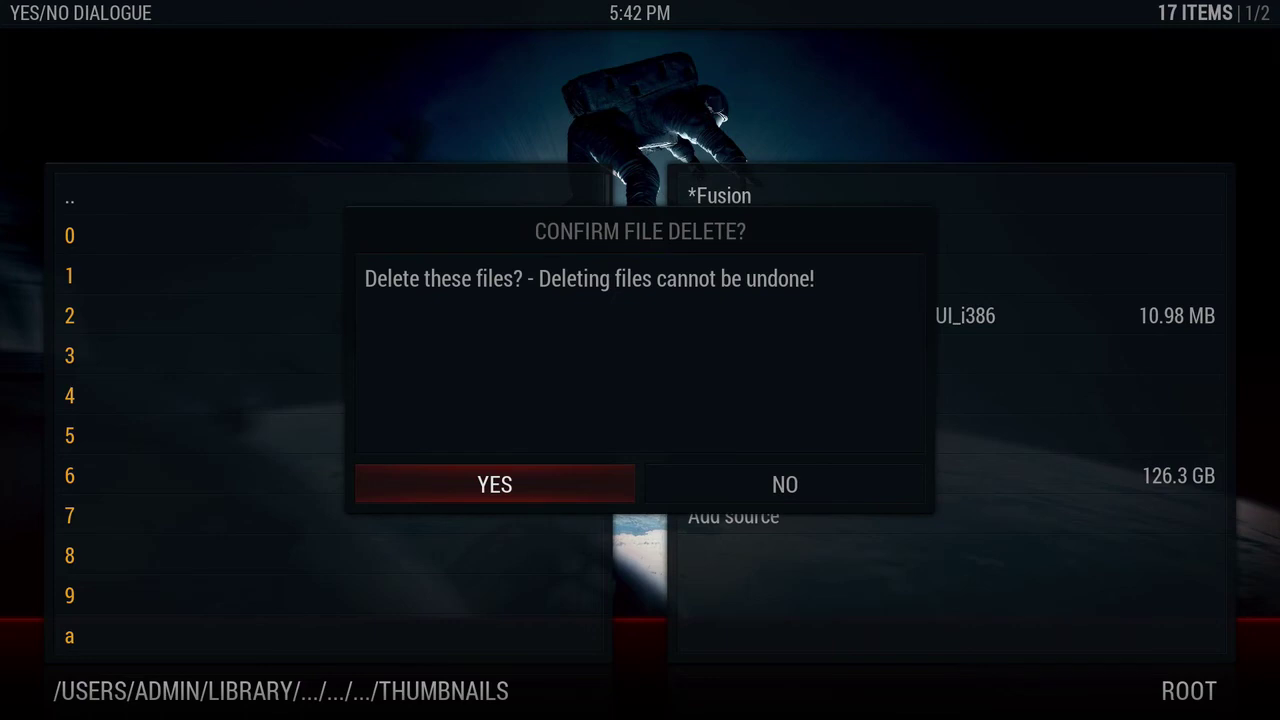
{"action": "key", "text": "Return"}
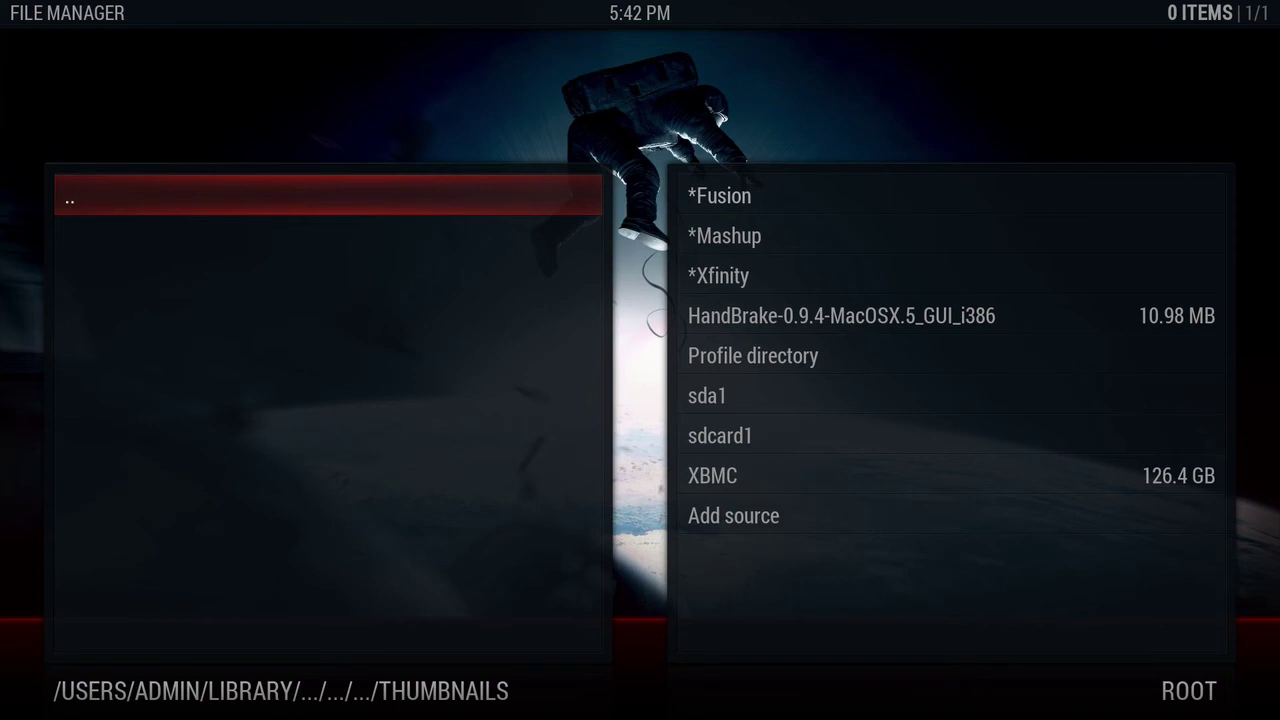
{"action": "key", "text": "Return"}
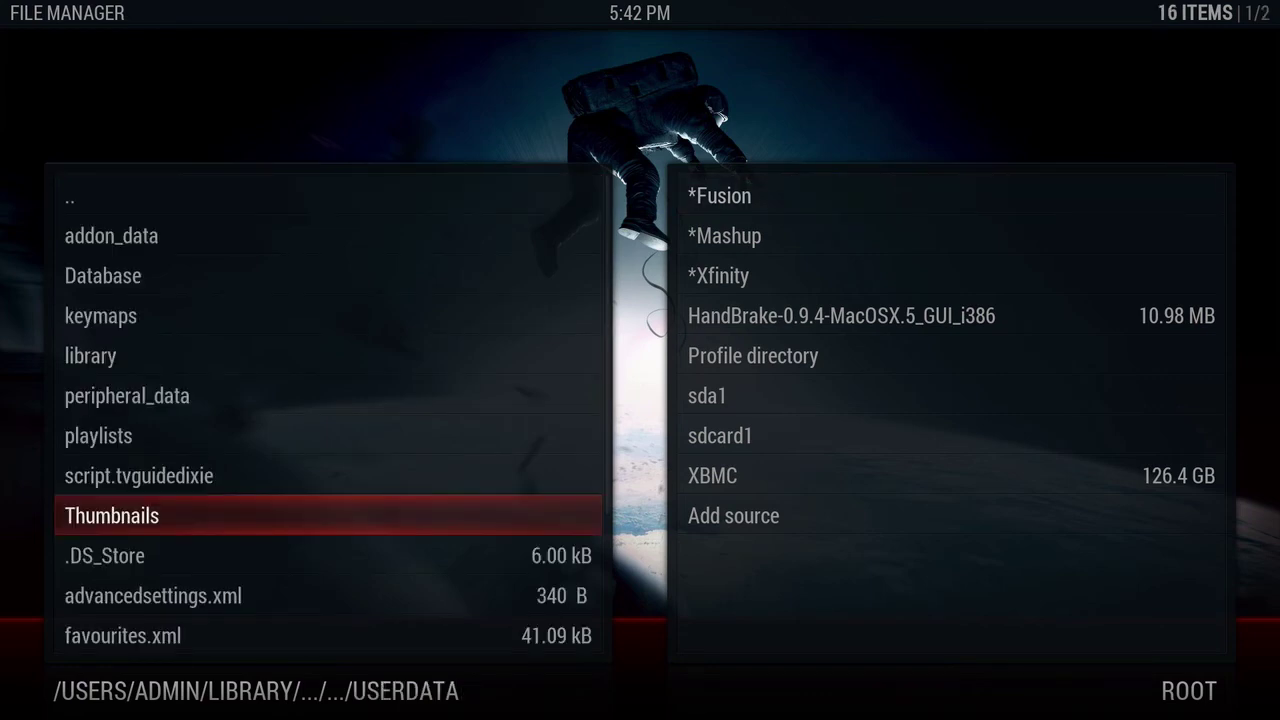
Delete .DS_Store from userdata, confirming Yes, then exit to the home screen
{"action": "key", "text": "Down"}
{"action": "key", "text": "c"}
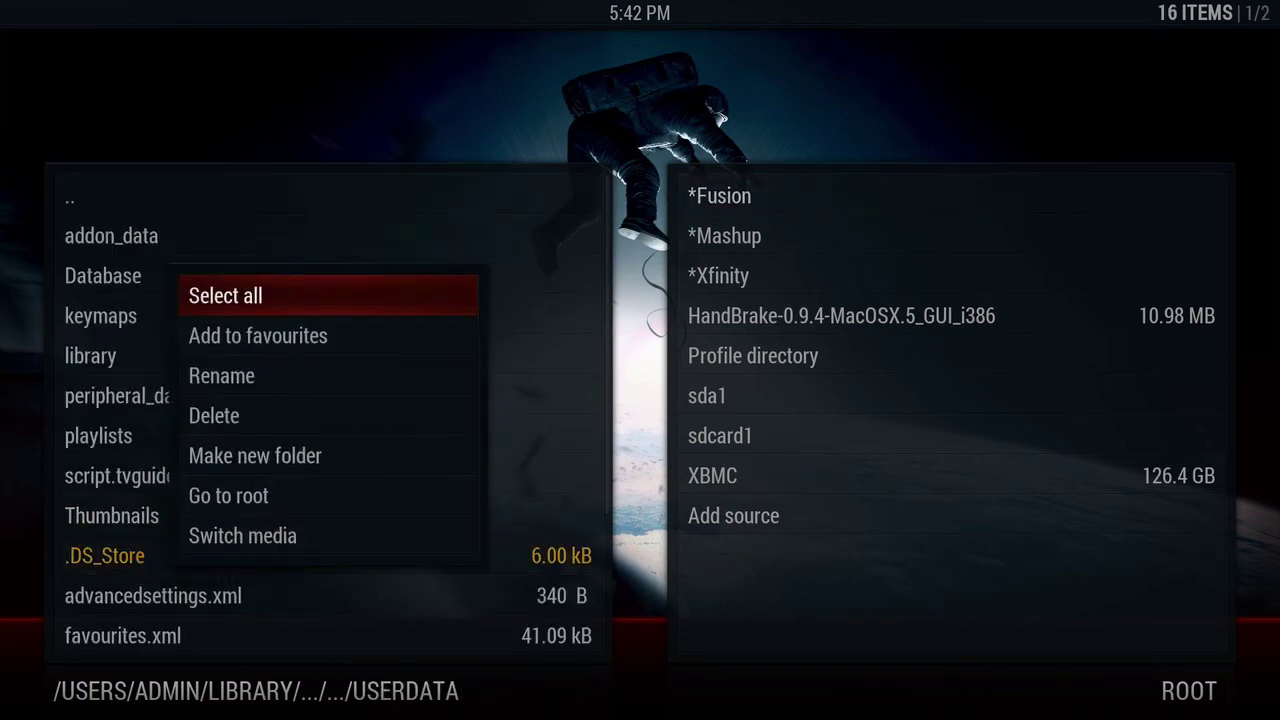
{"action": "key", "text": "Down"}
{"action": "key", "text": "Down"}
{"action": "key", "text": "Down"}
{"action": "key", "text": "Return"}
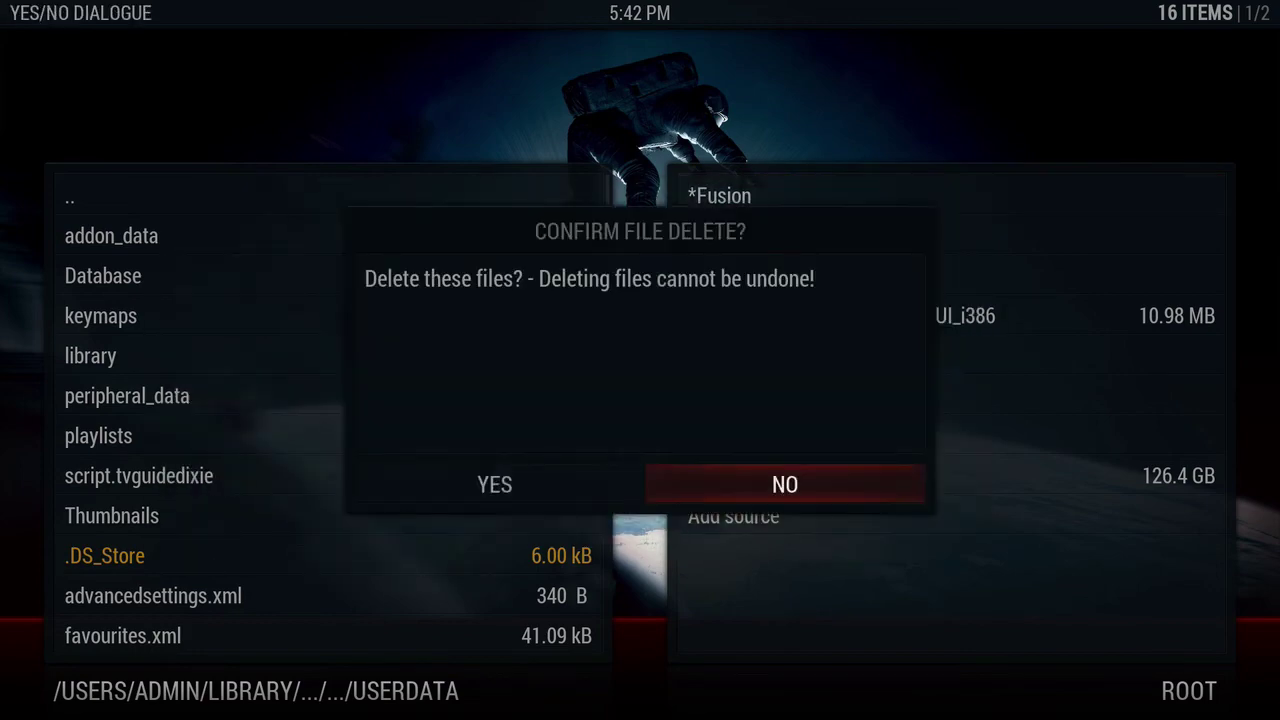
{"action": "key", "text": "Left"}
{"action": "key", "text": "Return"}
{"action": "key", "text": "Escape"}
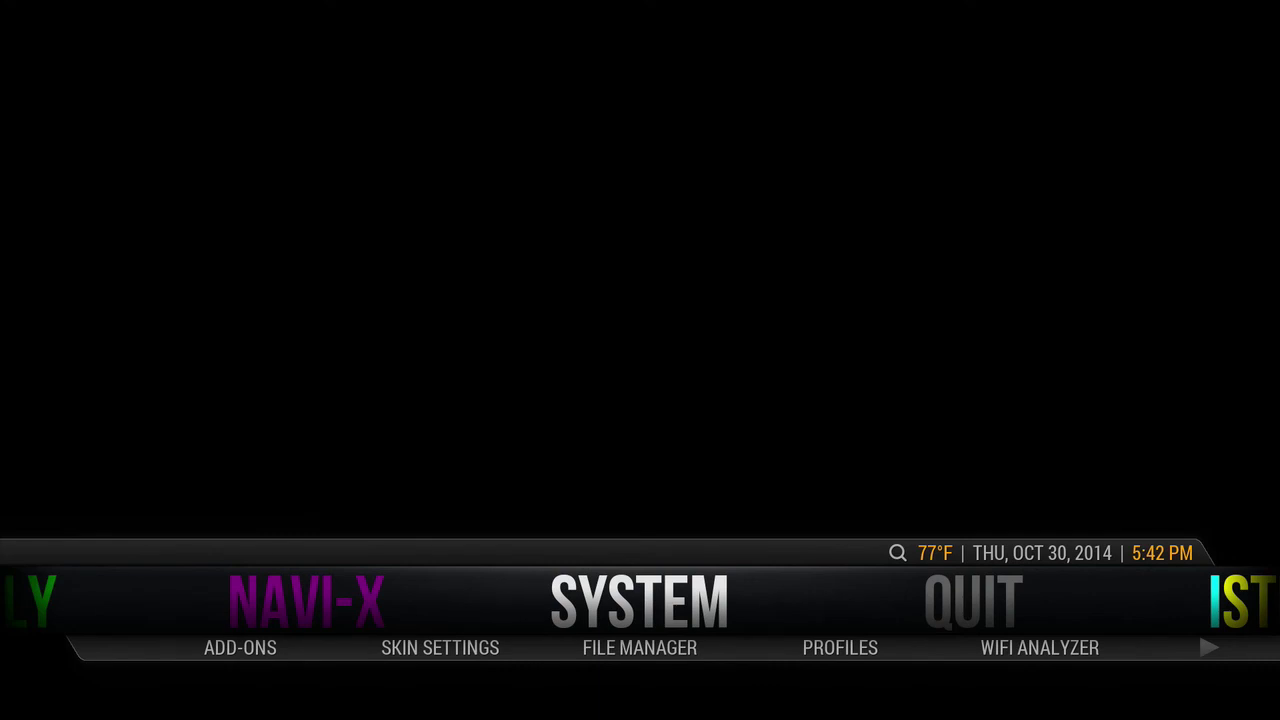
Move from System to the Quit section of the home menu
{"action": "key", "text": "Right"}
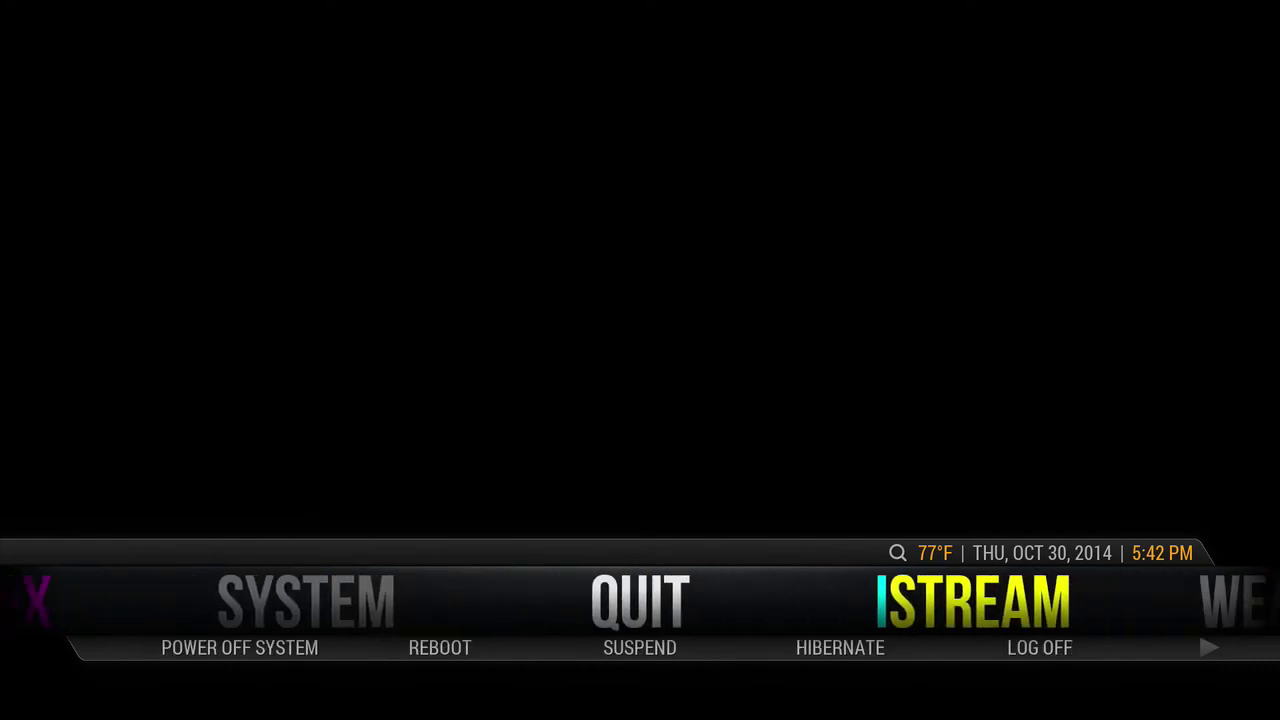